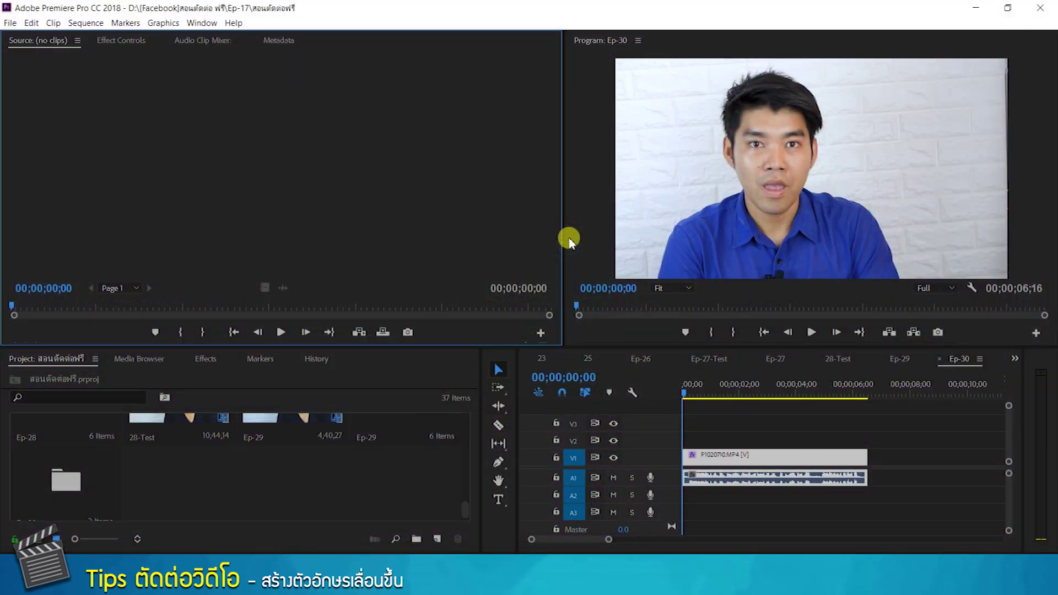
Return the playhead to 00;00;00;00 and zoom the Ep-30 timeline so P1020710.MP4 spans most of it
{"action": "left_click", "coordinate": [720, 406]}
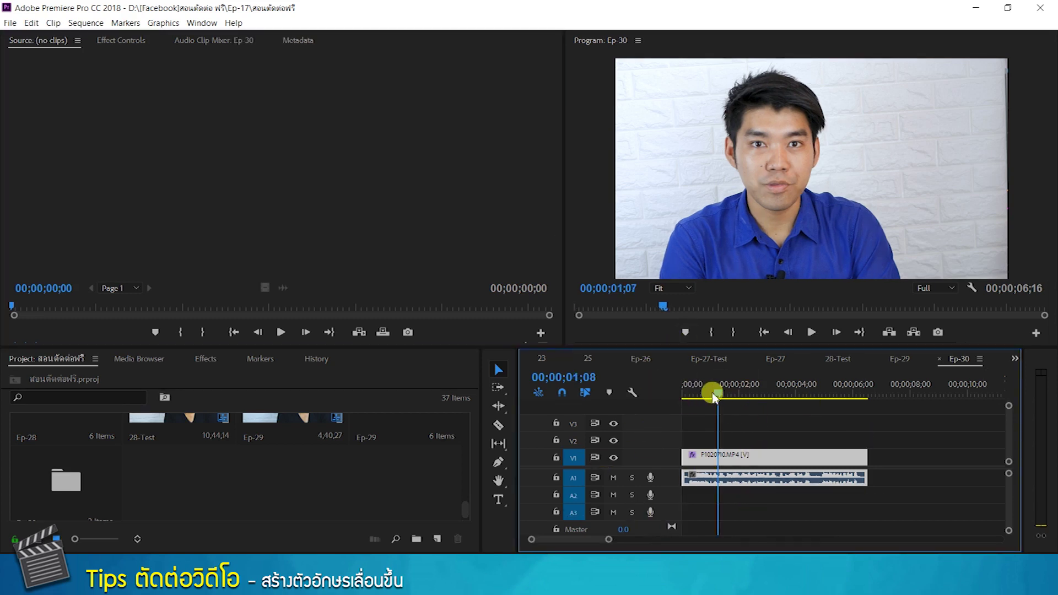
{"action": "left_click_drag", "start_coordinate": [713, 397], "coordinate": [644, 401]}
{"action": "mouse_move", "coordinate": [617, 550]}
{"action": "left_mouse_down"}
{"action": "mouse_move", "coordinate": [595, 543]}
{"action": "mouse_move", "coordinate": [606, 540]}
{"action": "left_mouse_up"}
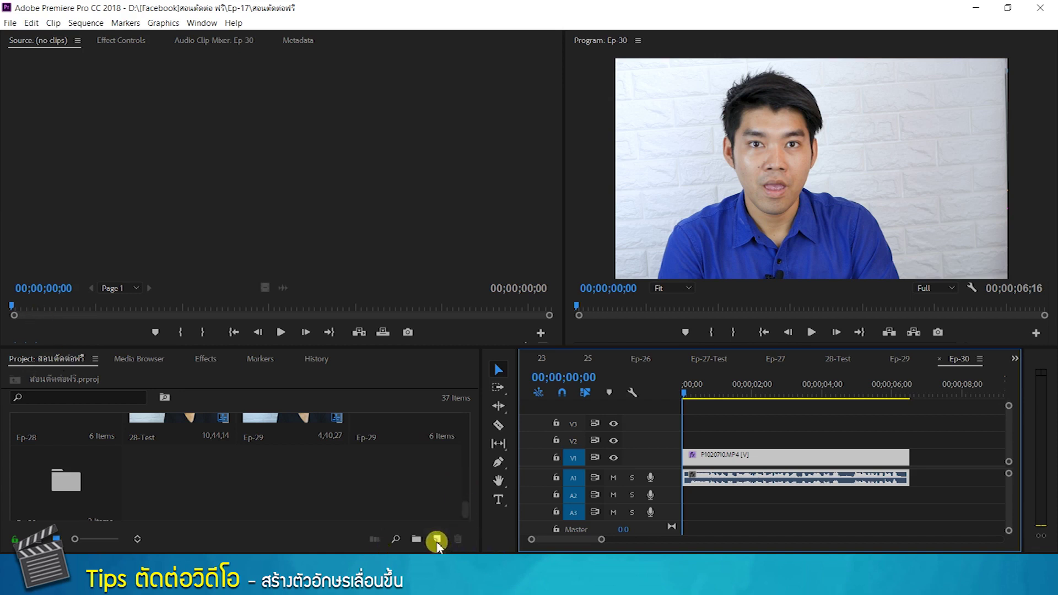
Create a new legacy title from File > New > Legacy Title
{"action": "left_click", "coordinate": [437, 540]}
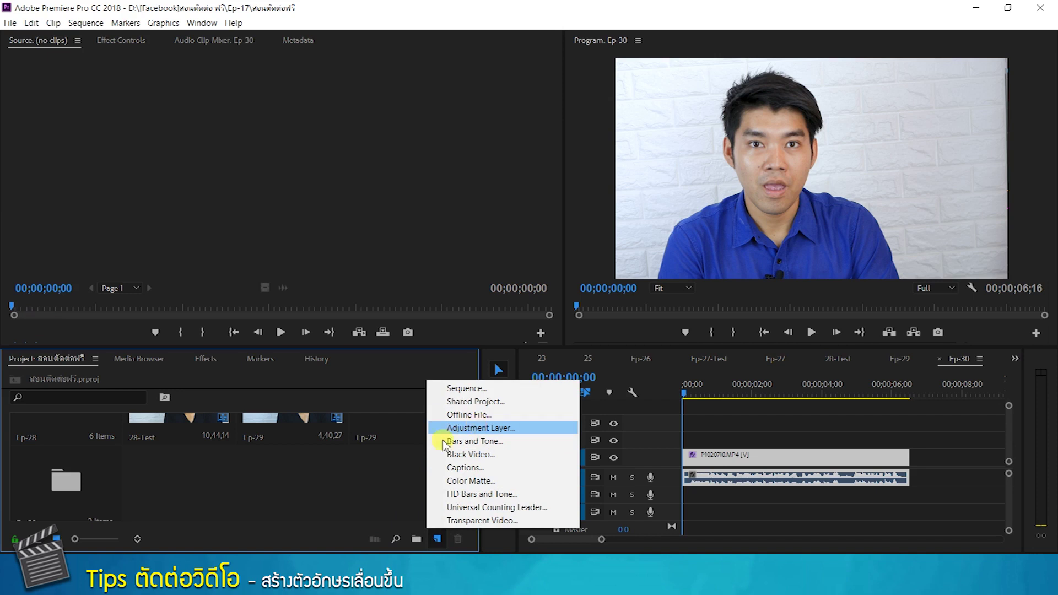
{"action": "left_click", "coordinate": [391, 466]}
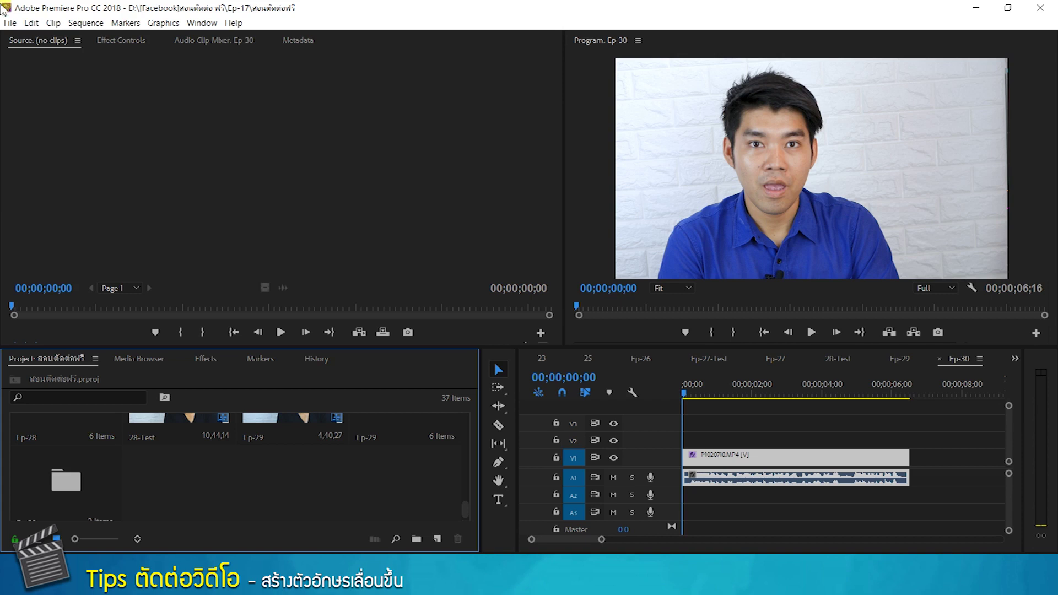
{"action": "left_click", "coordinate": [10, 23]}
{"action": "mouse_move", "coordinate": [29, 38]}
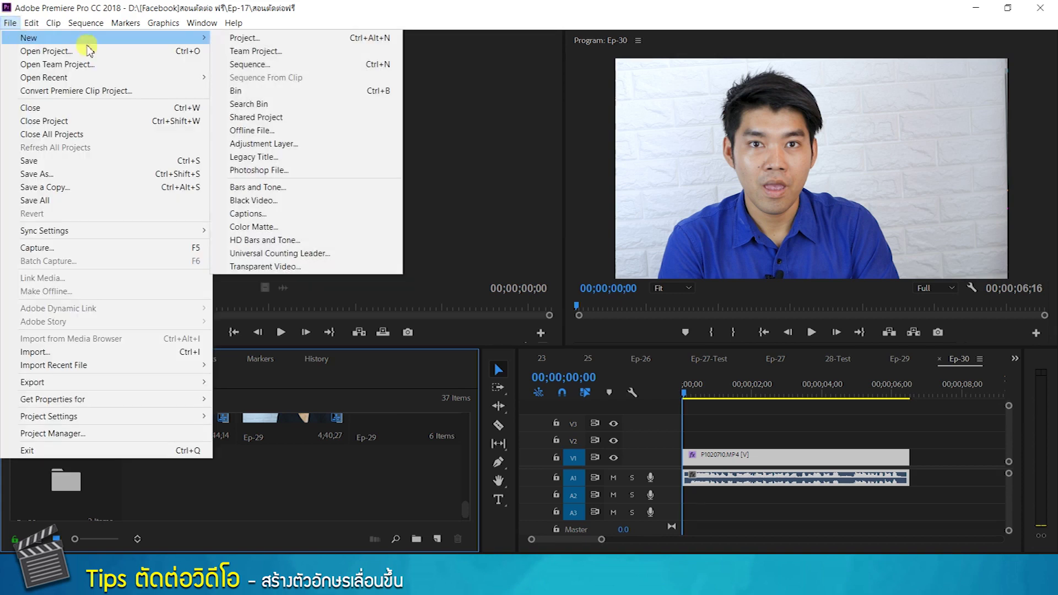
{"action": "left_click", "coordinate": [281, 158]}
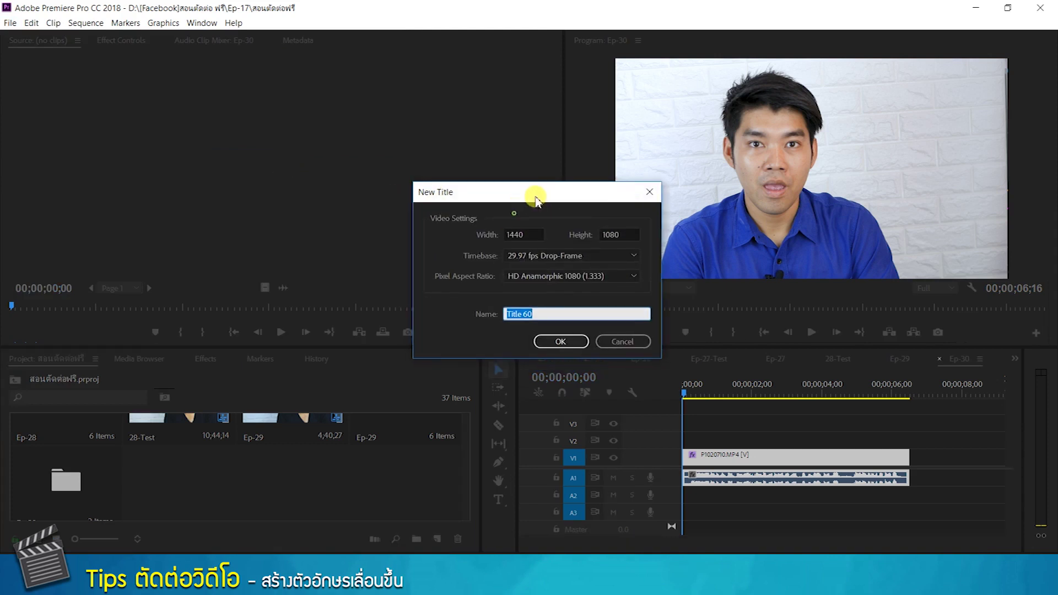
Name the new title 'Text' and confirm the dialog
{"action": "left_click_drag", "start_coordinate": [536, 200], "coordinate": [506, 190]}
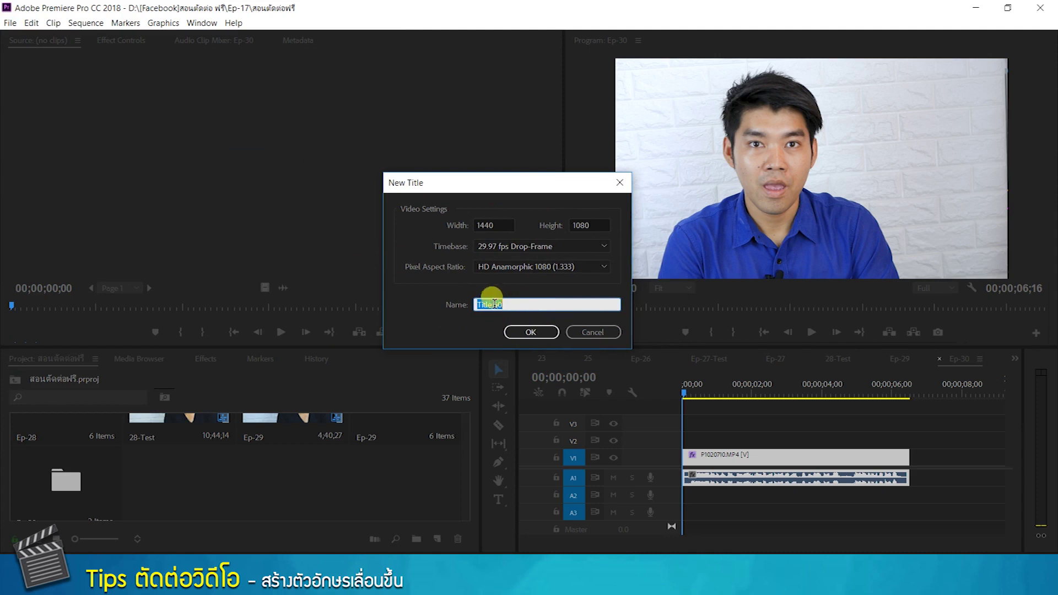
{"action": "left_click", "coordinate": [531, 332]}
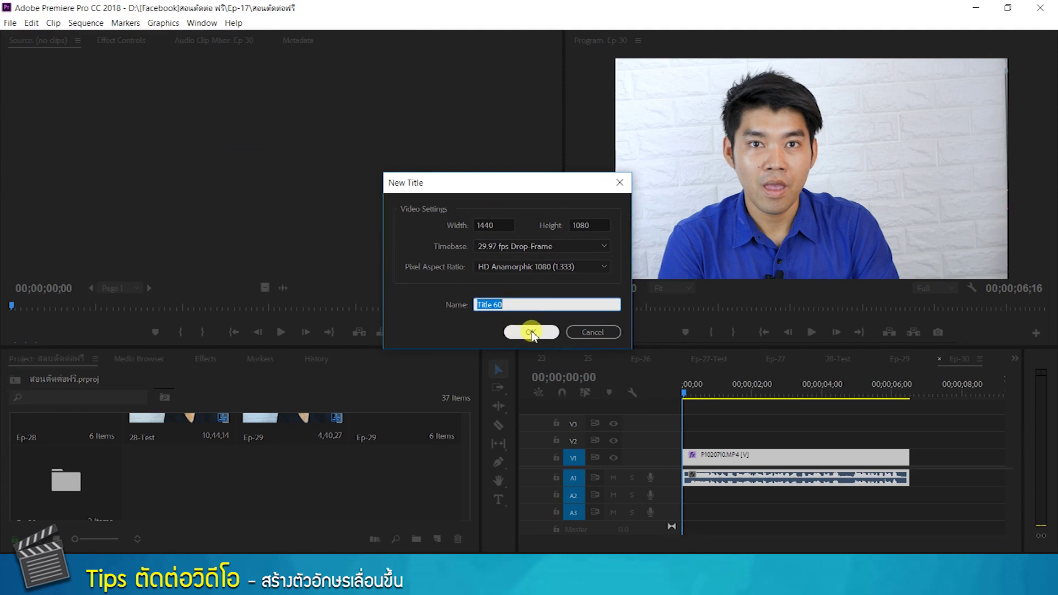
{"action": "key", "text": "BackSpace"}
{"action": "type", "text": "Te"}
{"action": "key", "text": "BackSpace"}
{"action": "key", "text": "BackSpace"}
{"action": "type", "text": "Text"}
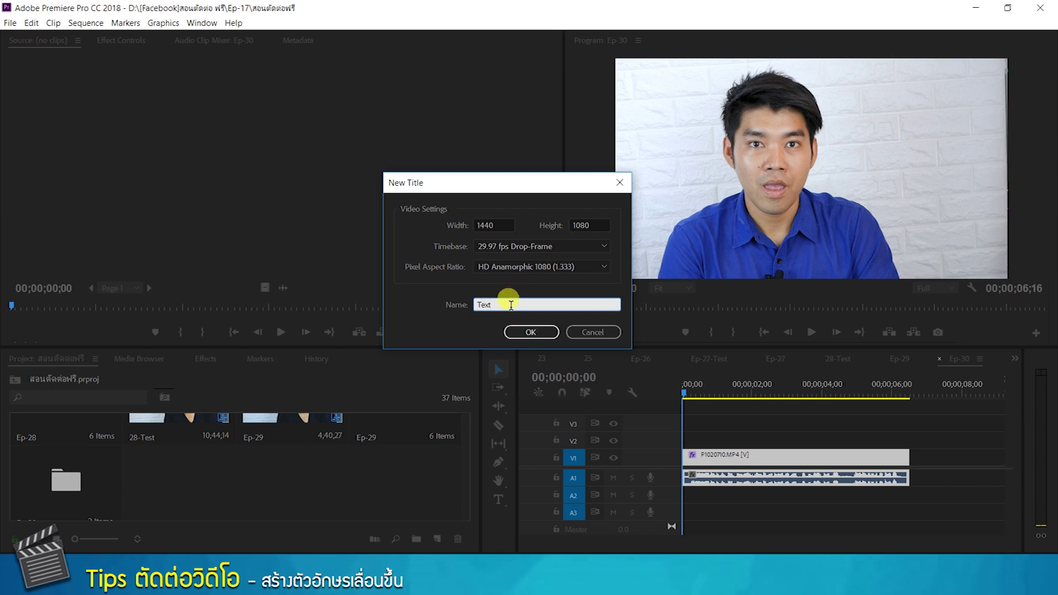
{"action": "left_click", "coordinate": [527, 332]}
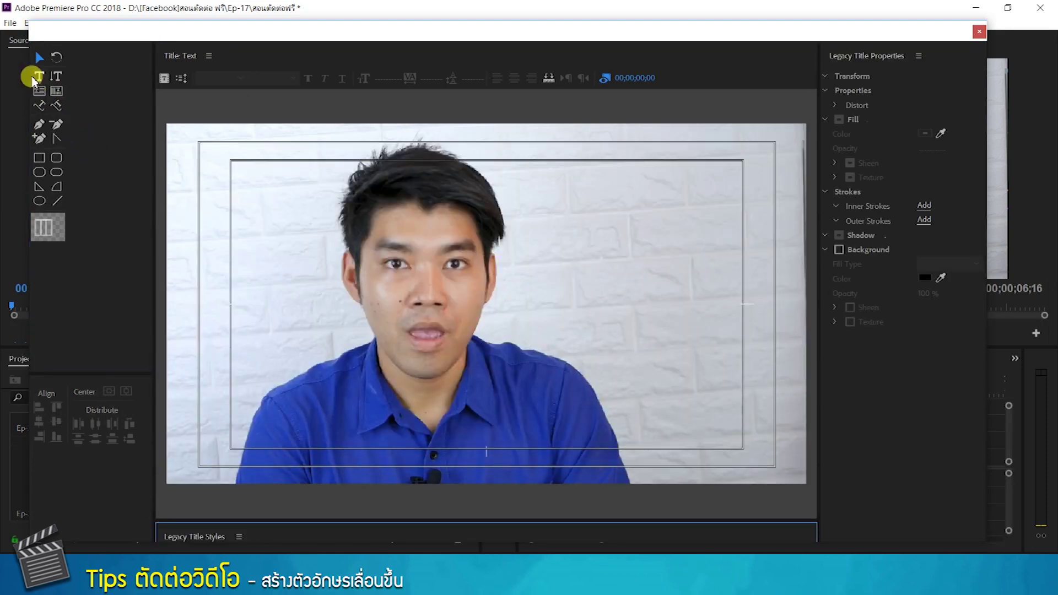
Add a horizontal text box near the bottom of the frame and paste the copied Thai text
{"action": "left_click", "coordinate": [38, 76]}
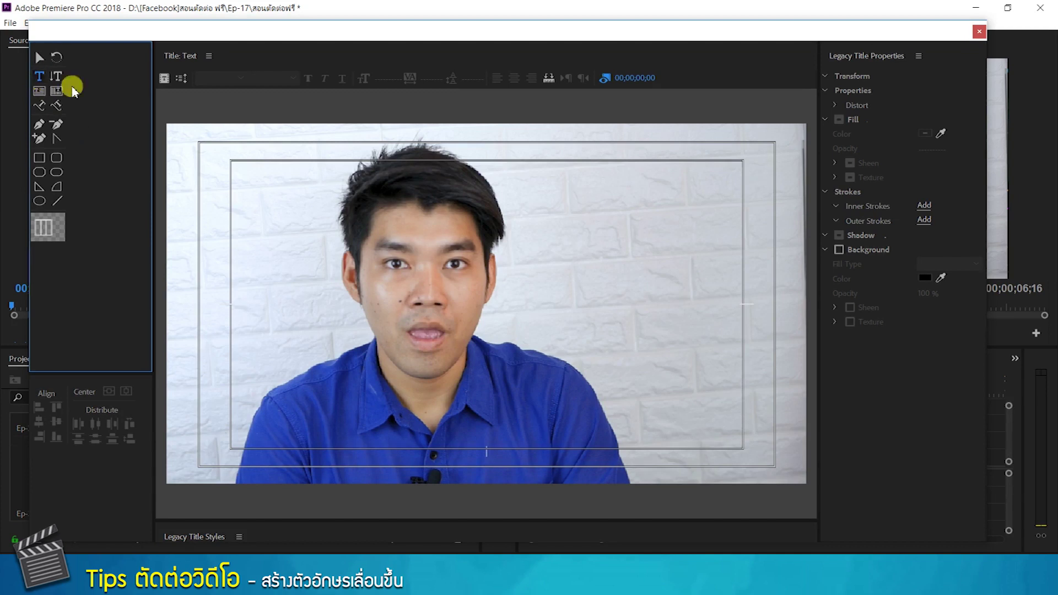
{"action": "left_click", "coordinate": [298, 433]}
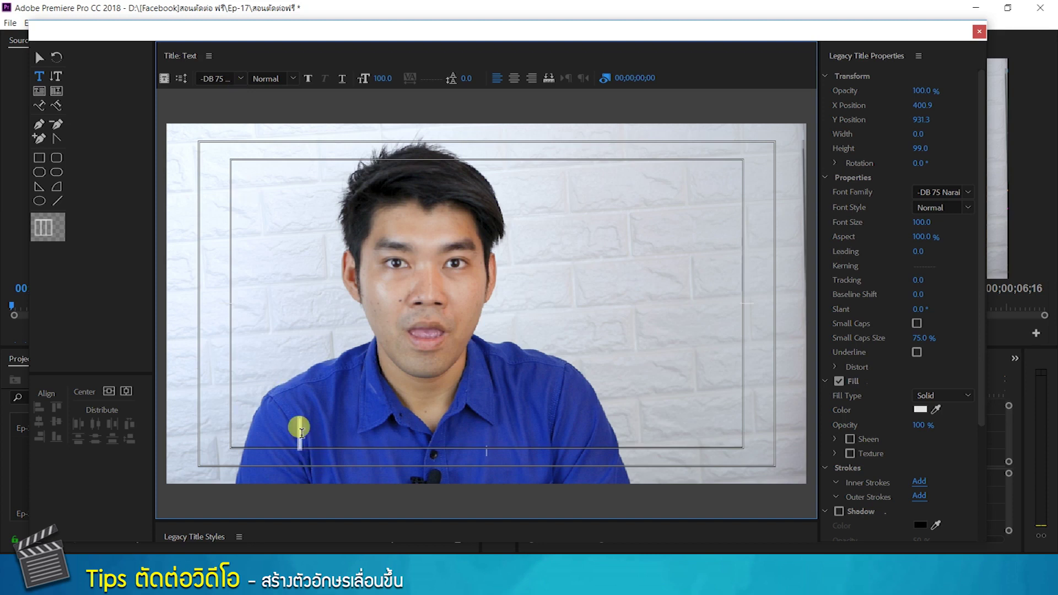
{"action": "key", "text": "ctrl+v"}
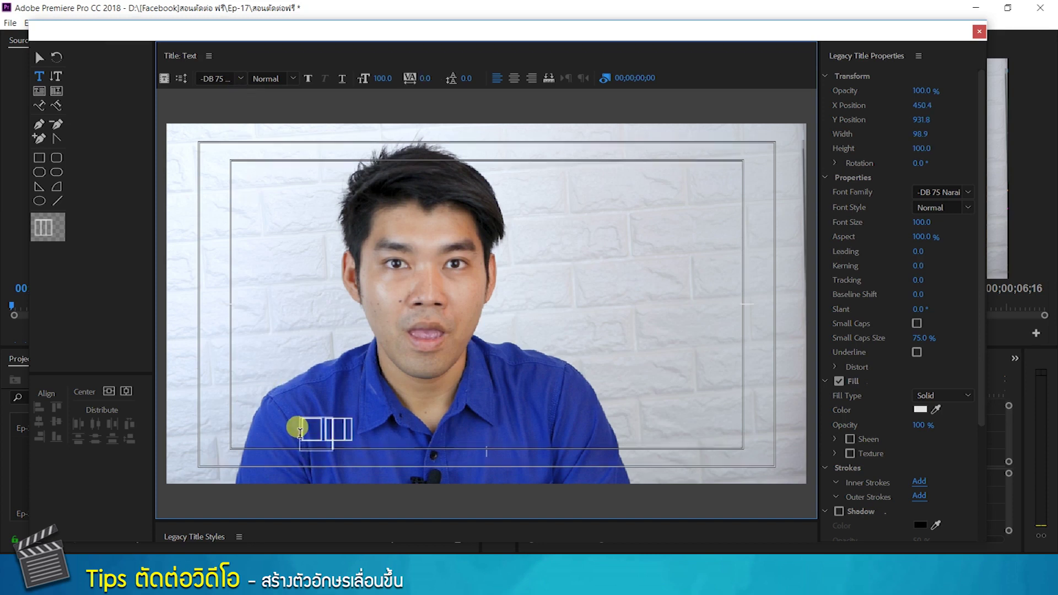
{"action": "left_click_drag", "start_coordinate": [301, 429], "coordinate": [361, 430]}
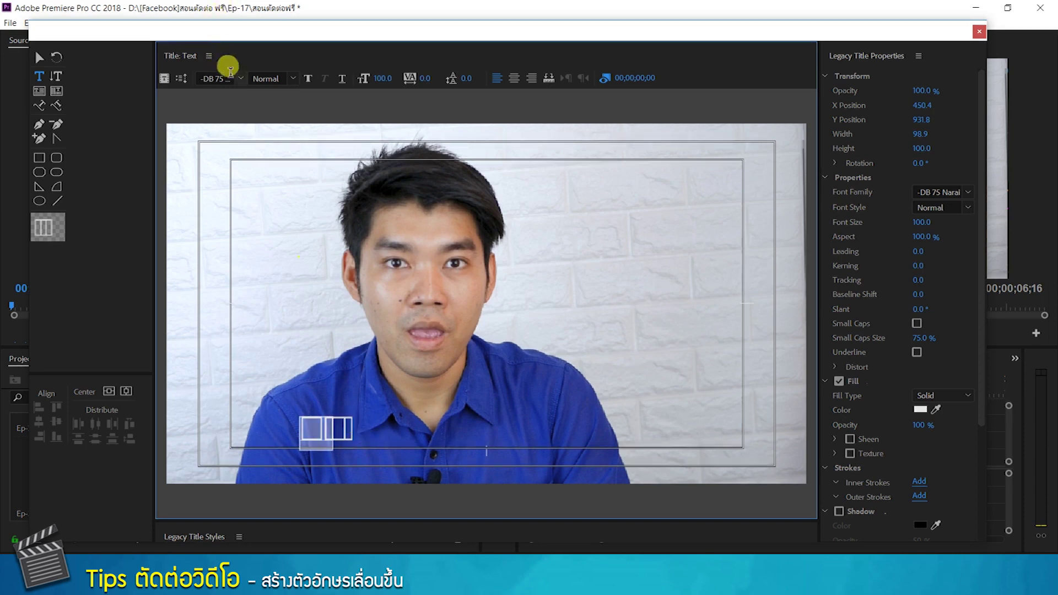
Set the text's font family to supermarket
{"action": "left_click", "coordinate": [230, 78]}
{"action": "key", "text": "Down"}
{"action": "key", "text": "Down"}
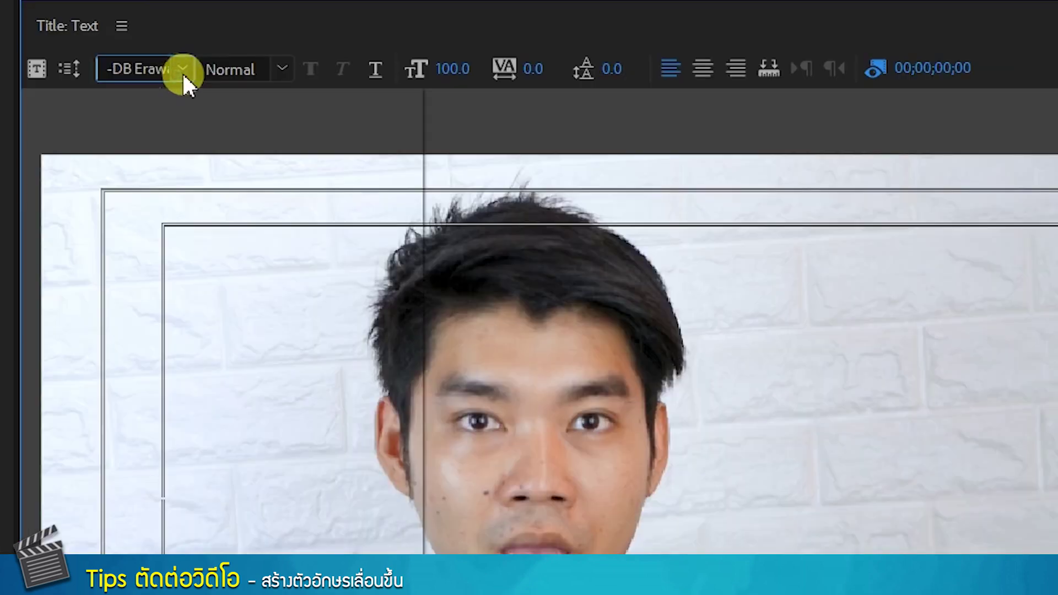
{"action": "left_click", "coordinate": [240, 77]}
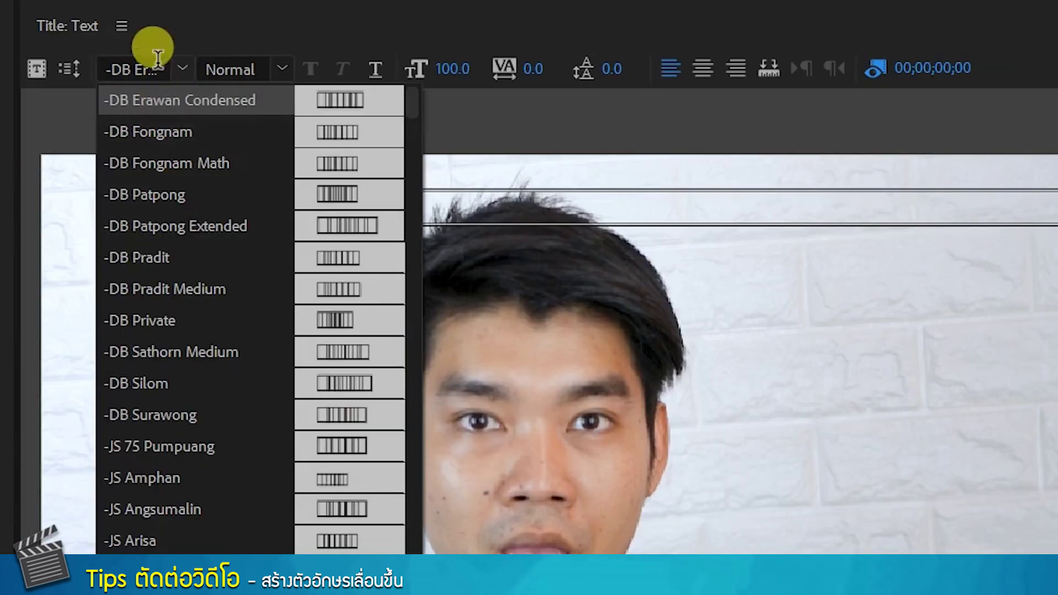
{"action": "left_click", "coordinate": [148, 69]}
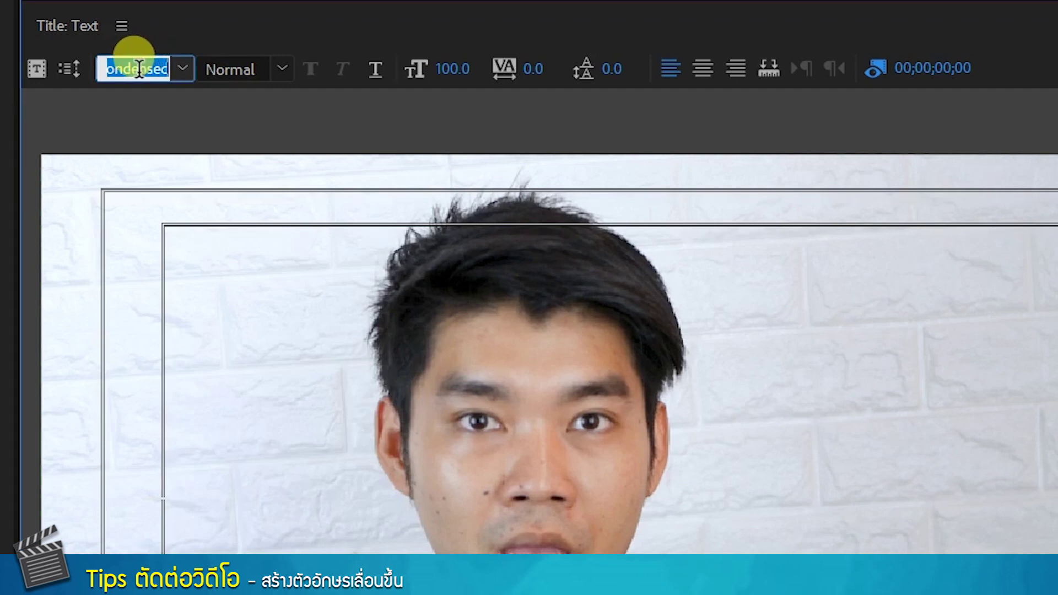
{"action": "type", "text": "Supermar"}
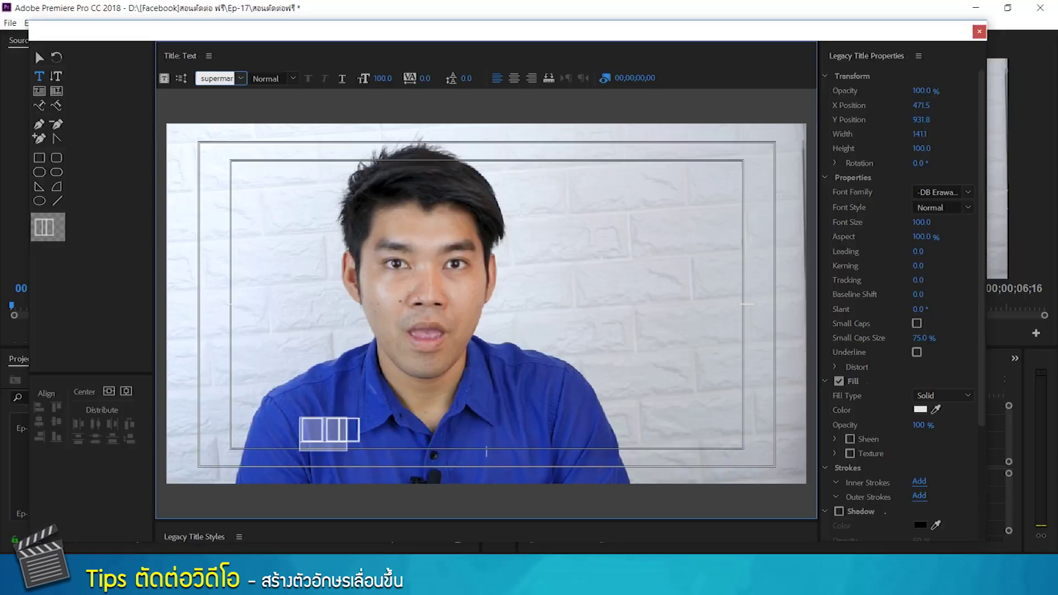
{"action": "key", "text": "Return"}
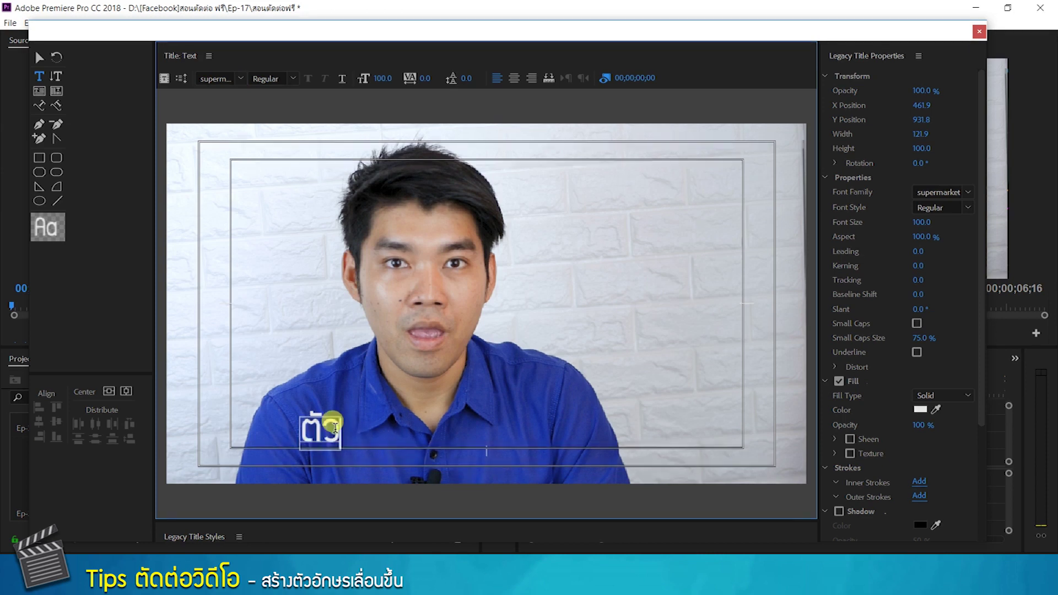
Finish the Thai line so it reads 'ตัวอย่างตัวอักษร'
{"action": "type", "text": "vp"}
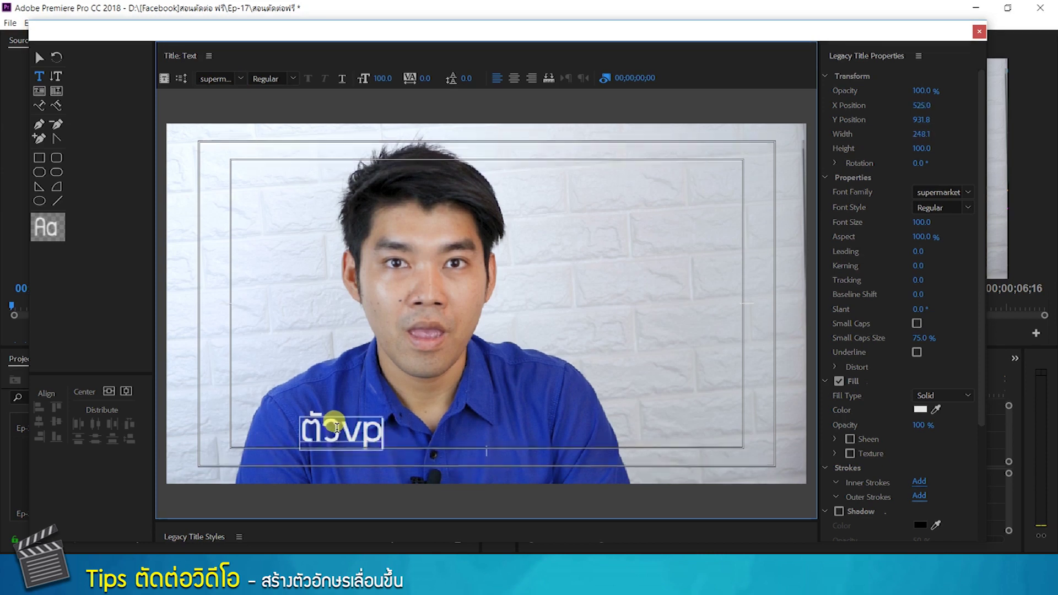
{"action": "key", "text": "BackSpace"}
{"action": "key", "text": "BackSpace"}
{"action": "type", "text": "อย่างตัวอักษร"}
{"action": "left_click", "coordinate": [37, 60]}
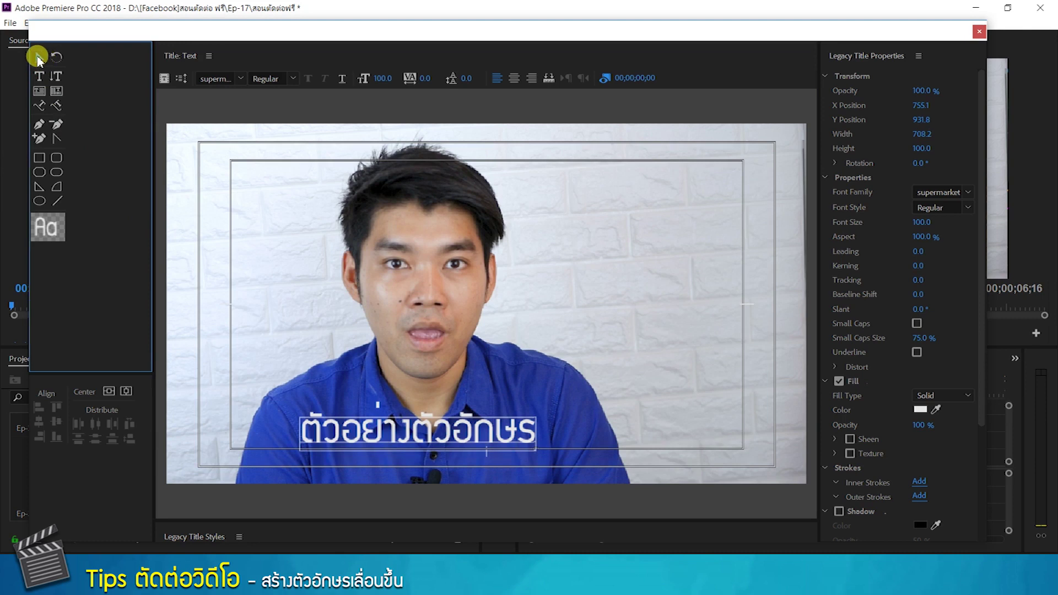
Enlarge the Thai title text to font size 146
{"action": "left_click", "coordinate": [526, 421]}
{"action": "left_click_drag", "start_coordinate": [535, 414], "coordinate": [591, 398]}
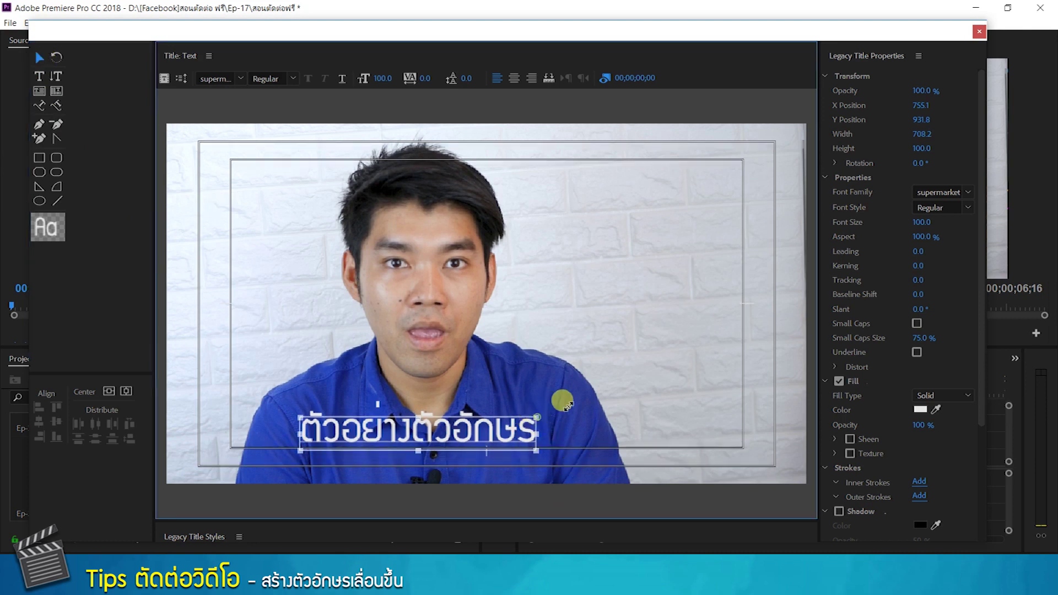
{"action": "left_click_drag", "start_coordinate": [496, 420], "coordinate": [491, 421]}
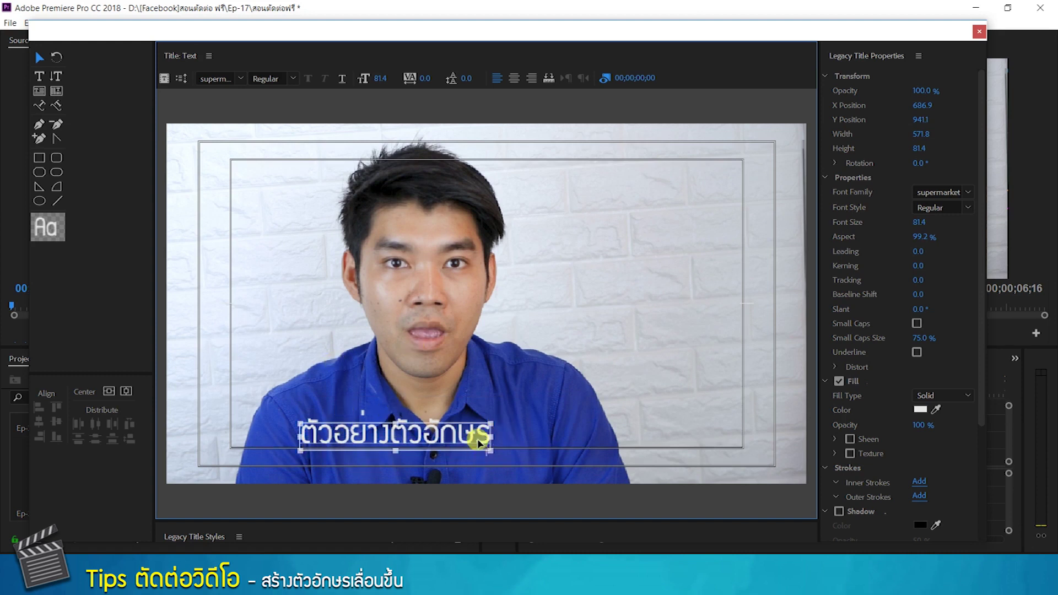
{"action": "key", "text": "ctrl+z"}
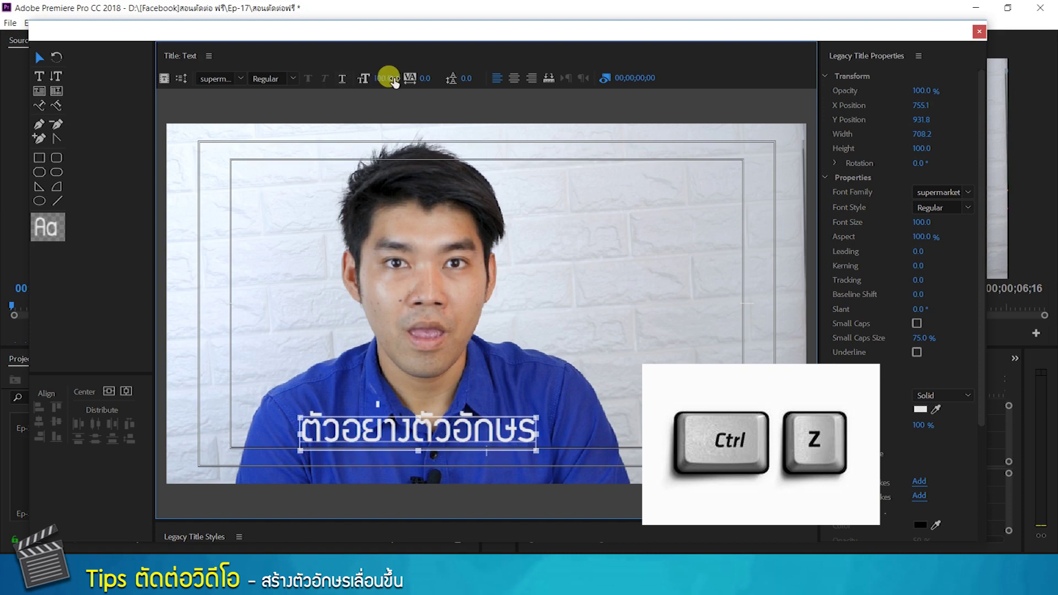
{"action": "left_click_drag", "start_coordinate": [384, 80], "coordinate": [238, 62]}
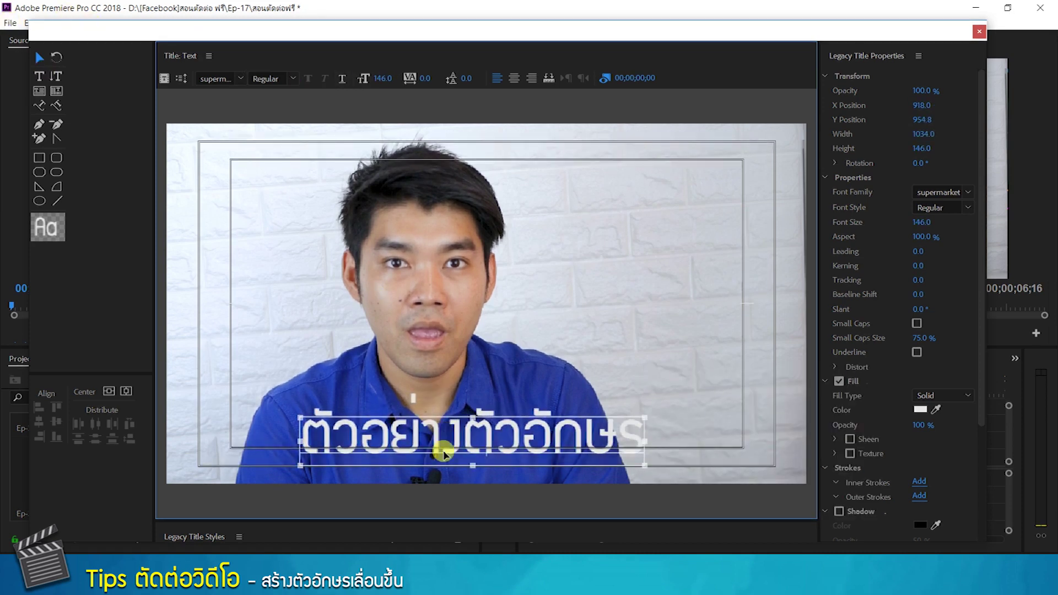
Position the title across the lower left of the frame at X 787.8, Y 985.8
{"action": "left_click_drag", "start_coordinate": [429, 447], "coordinate": [357, 452]}
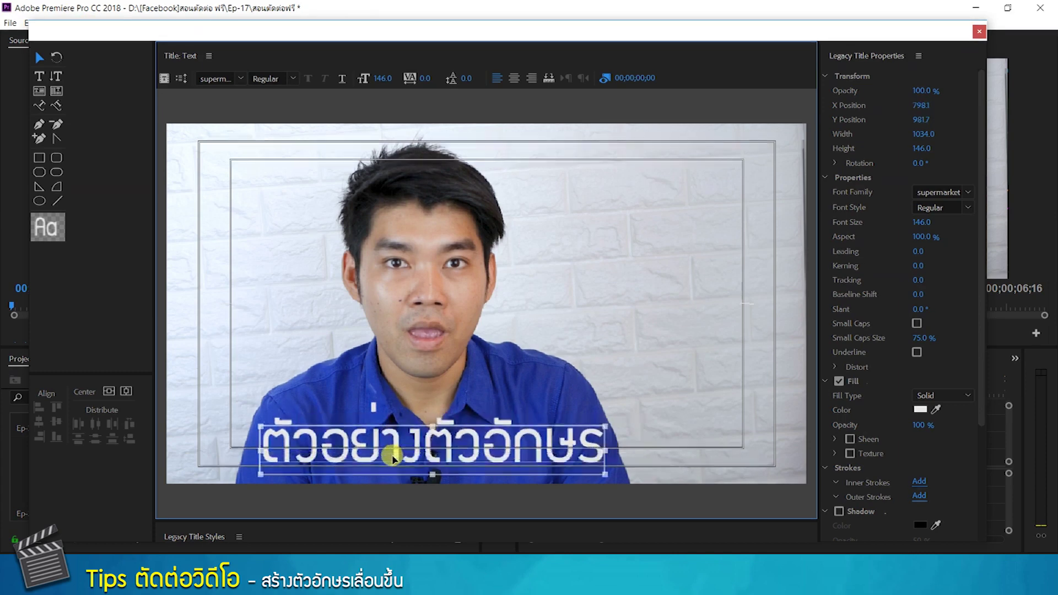
{"action": "left_click_drag", "start_coordinate": [559, 442], "coordinate": [555, 444]}
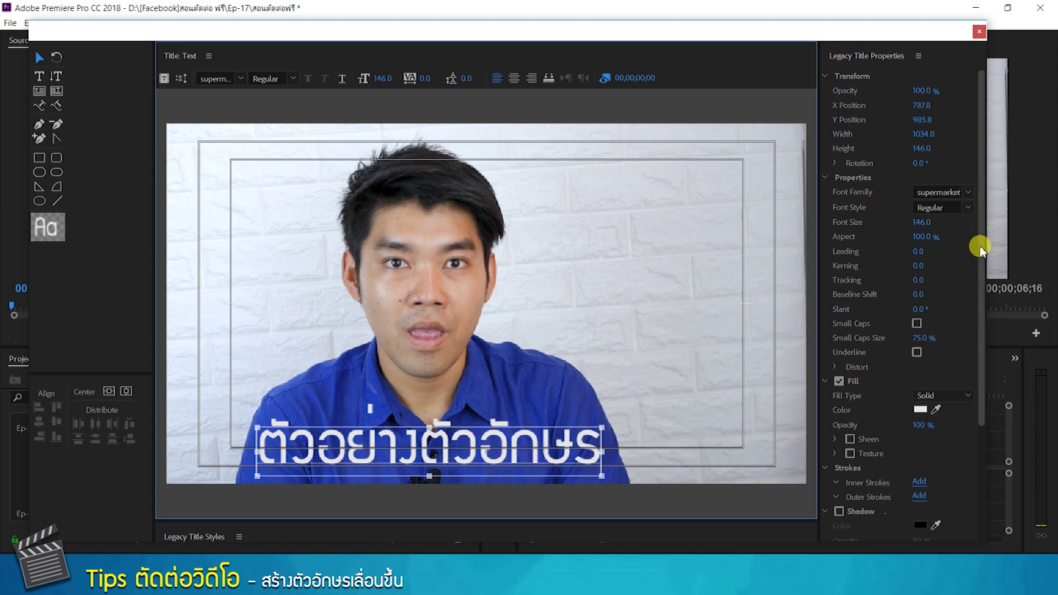
{"action": "left_click_drag", "start_coordinate": [979, 218], "coordinate": [984, 322]}
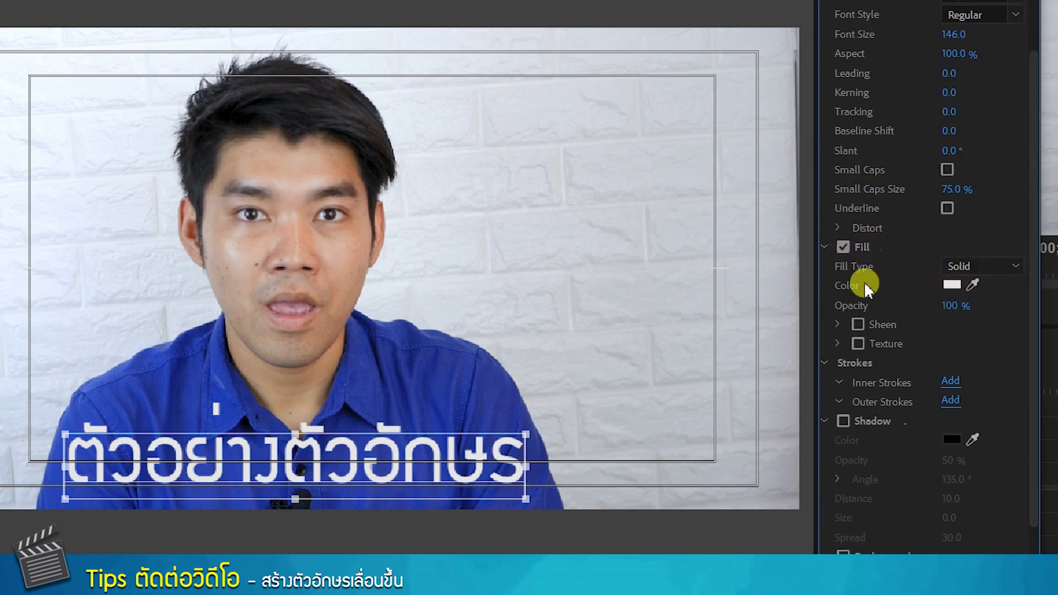
Set the Thai title's fill colour to yellow in the Color Picker
{"action": "left_click", "coordinate": [951, 286]}
{"action": "left_click", "coordinate": [524, 220]}
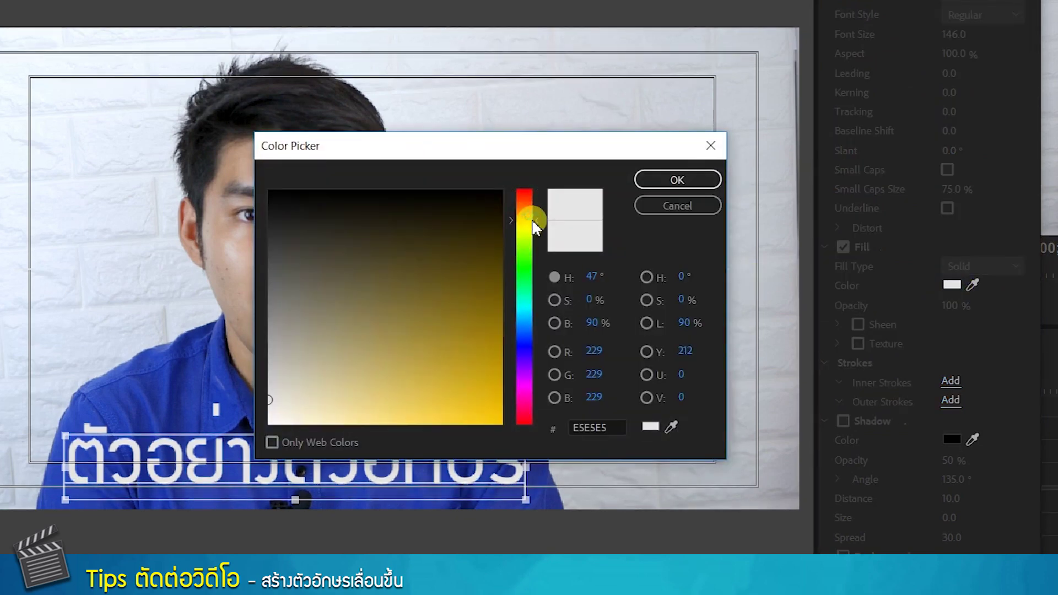
{"action": "left_click", "coordinate": [475, 318]}
{"action": "left_click", "coordinate": [674, 177]}
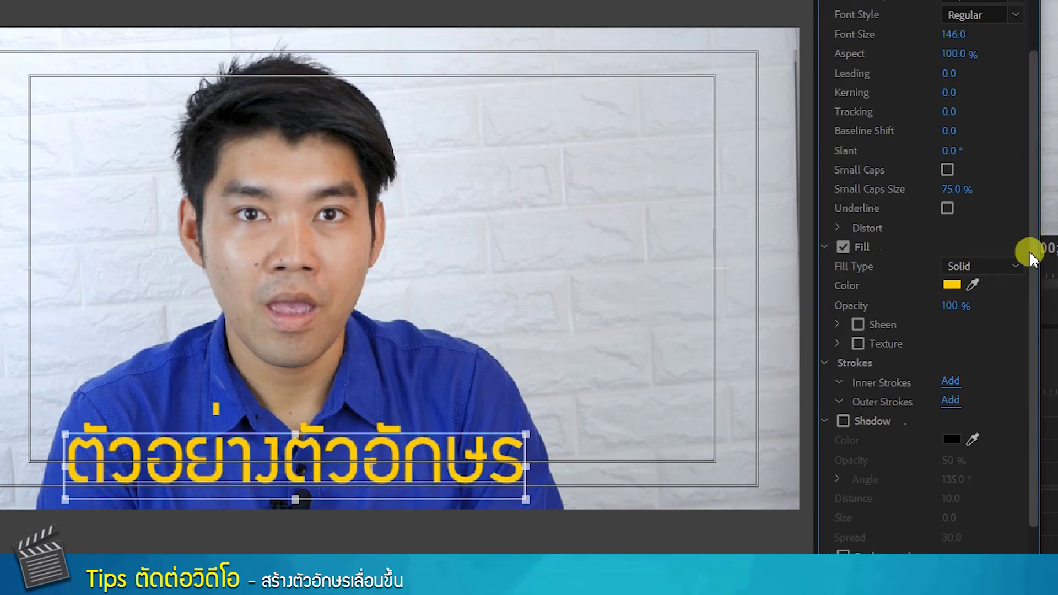
{"action": "left_click_drag", "start_coordinate": [1032, 246], "coordinate": [1032, 319]}
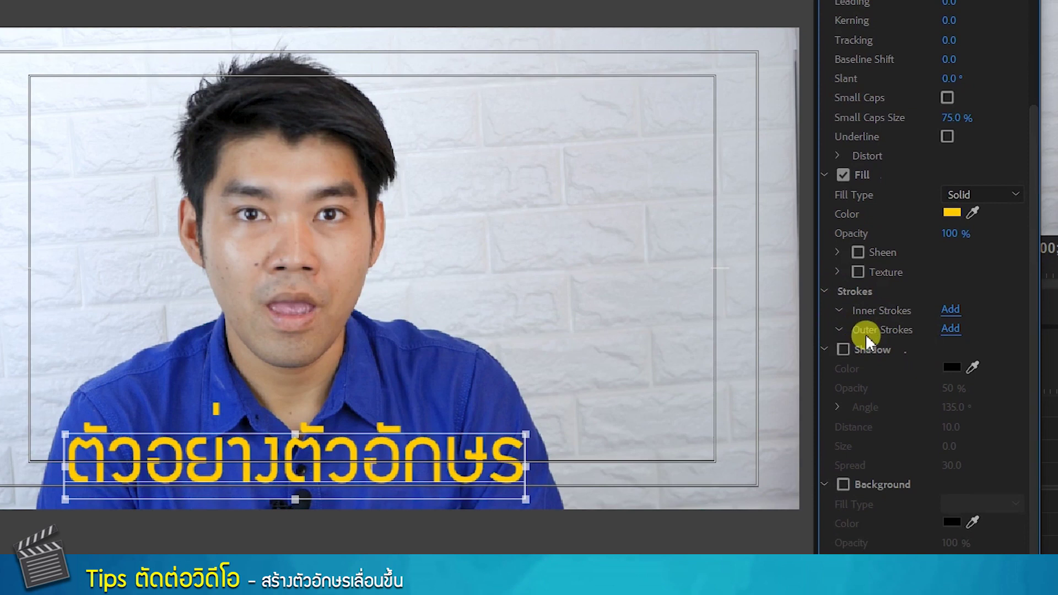
Add a white outer stroke of size 49 to the title and enable Shadow
{"action": "left_click", "coordinate": [950, 329]}
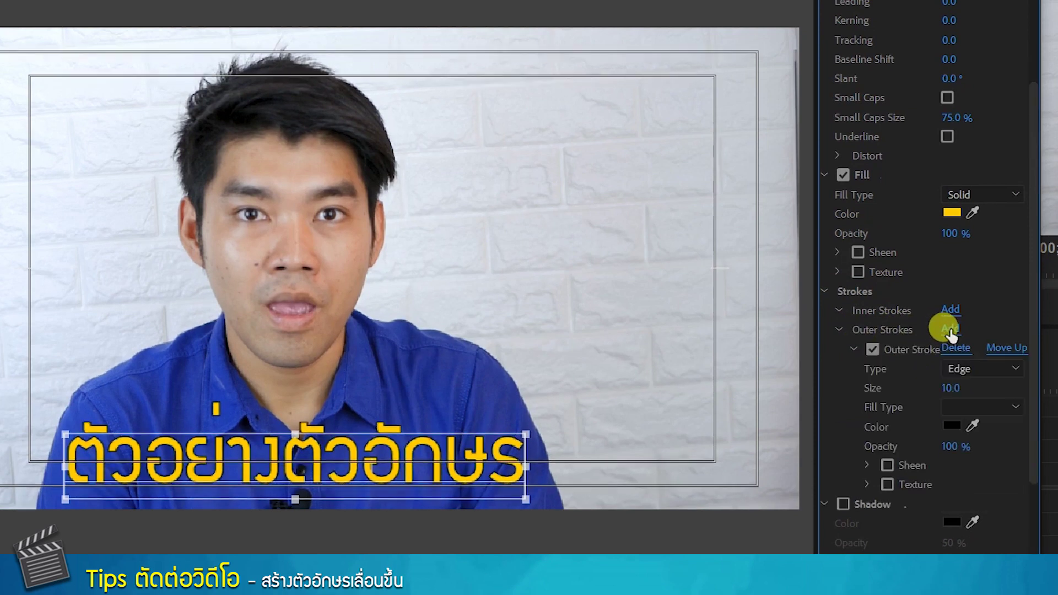
{"action": "left_click_drag", "start_coordinate": [1040, 292], "coordinate": [1031, 330]}
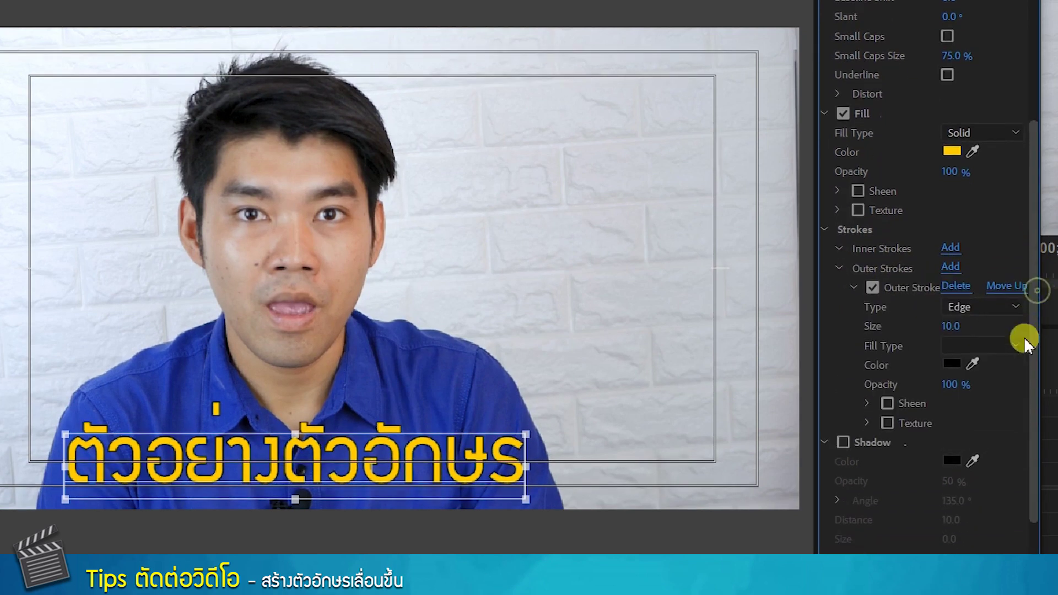
{"action": "left_click", "coordinate": [956, 366]}
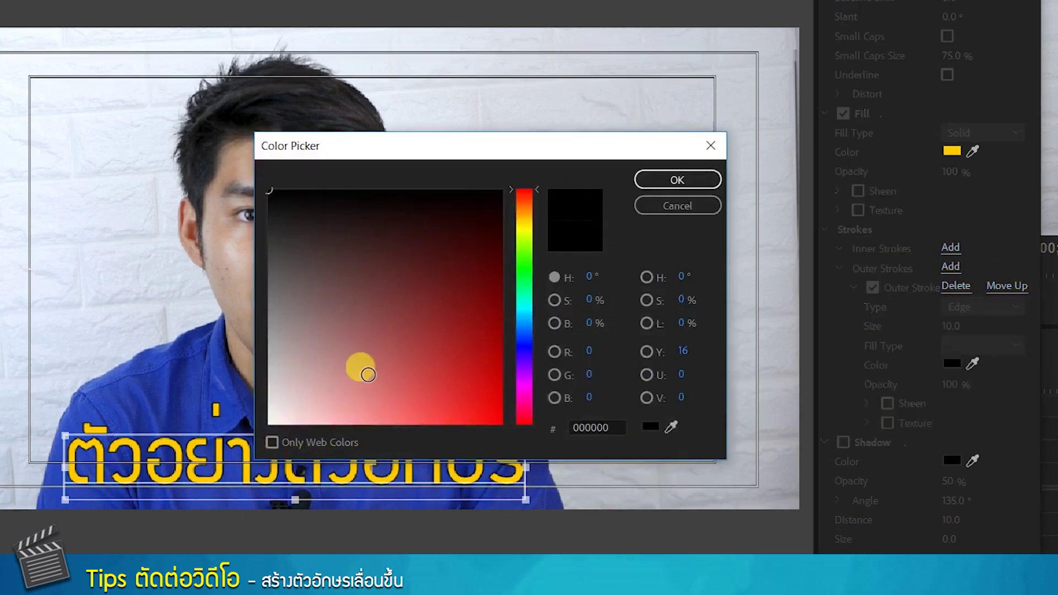
{"action": "left_click", "coordinate": [668, 182]}
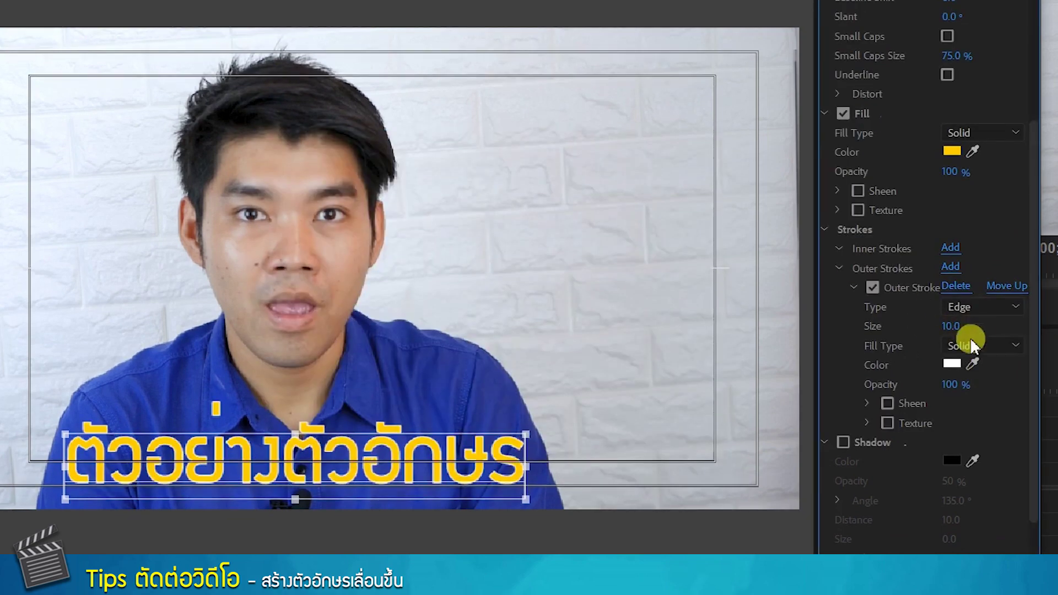
{"action": "left_click_drag", "start_coordinate": [946, 325], "coordinate": [972, 325]}
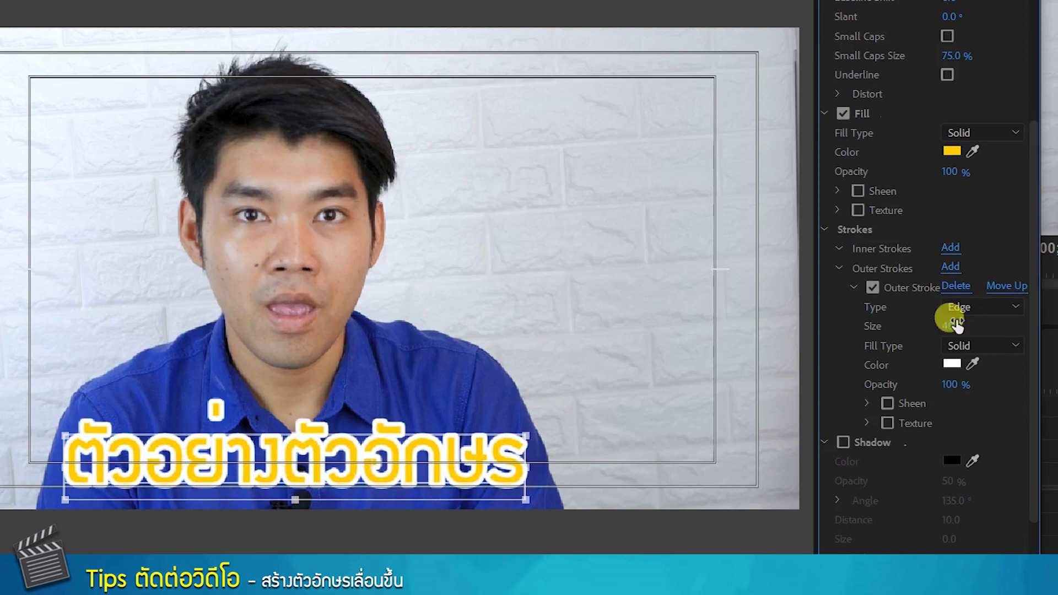
{"action": "left_click_drag", "start_coordinate": [1032, 289], "coordinate": [1029, 348]}
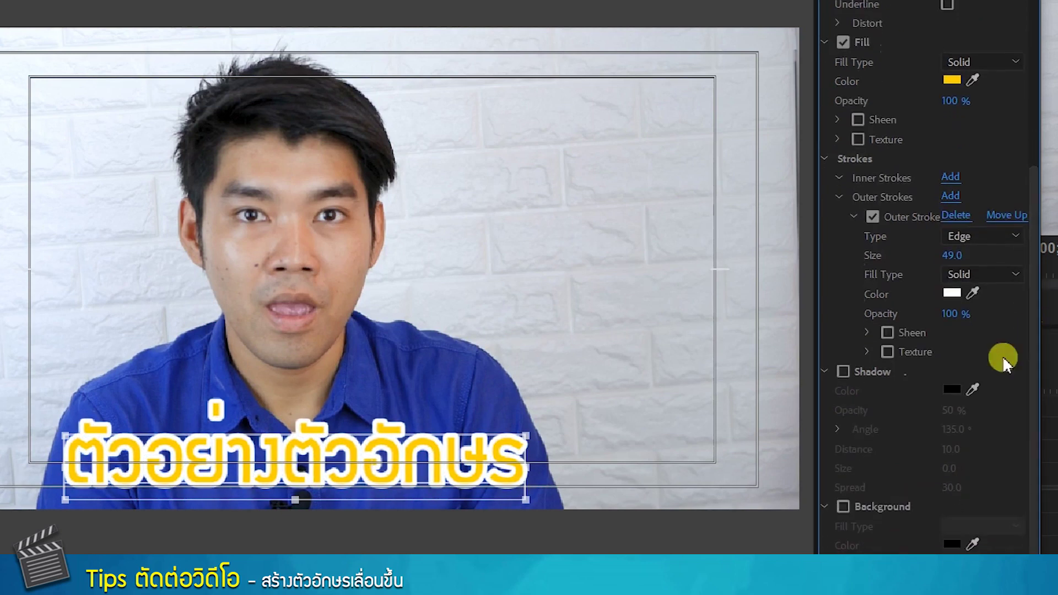
{"action": "left_click", "coordinate": [846, 375]}
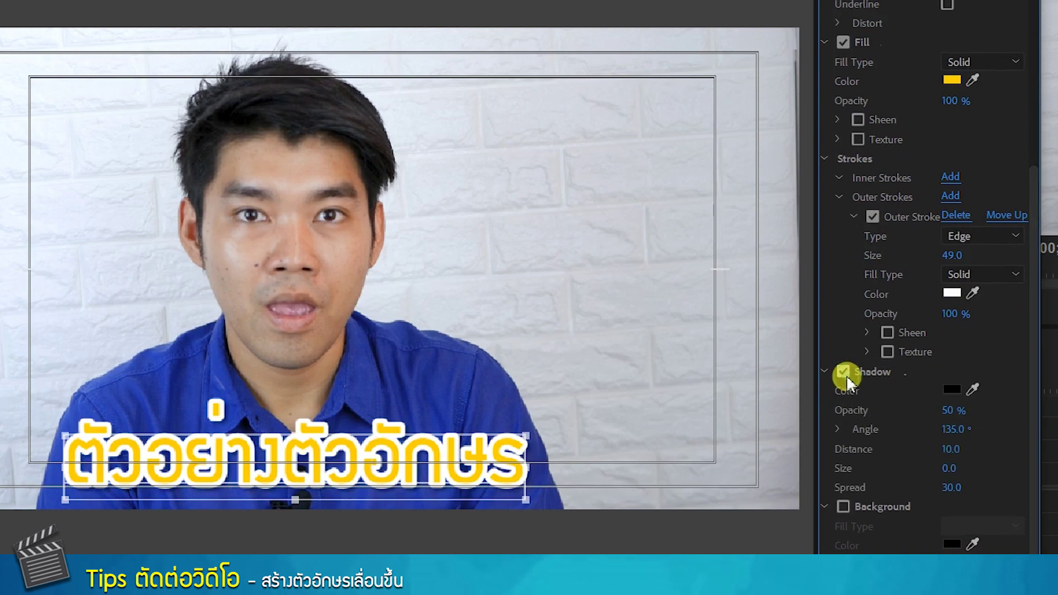
Set the drop shadow to 76% opacity, -223° angle, distance 13 and size 31
{"action": "left_click_drag", "start_coordinate": [956, 413], "coordinate": [986, 414]}
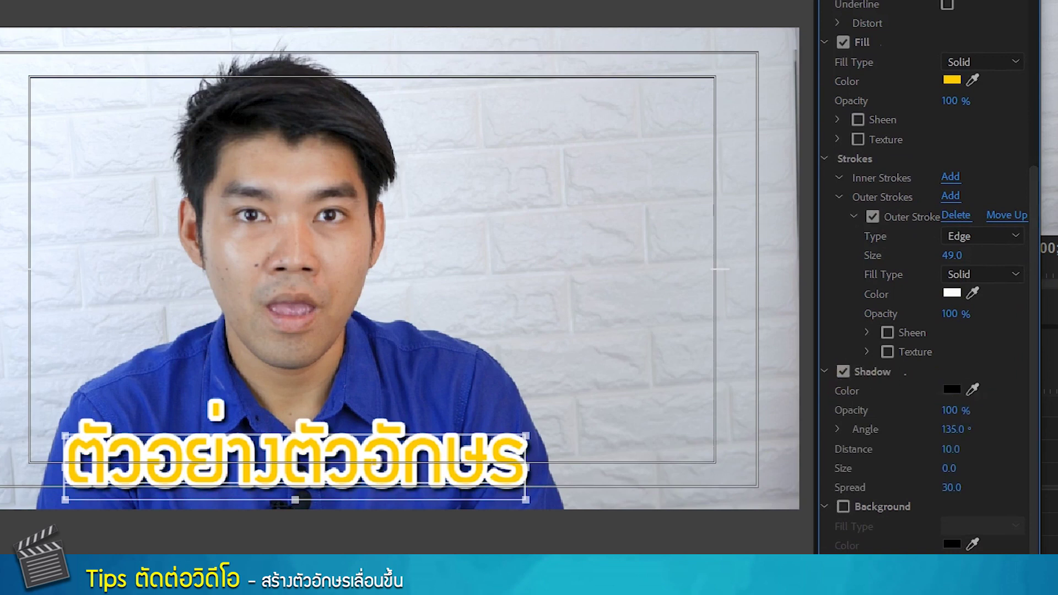
{"action": "left_click", "coordinate": [959, 409]}
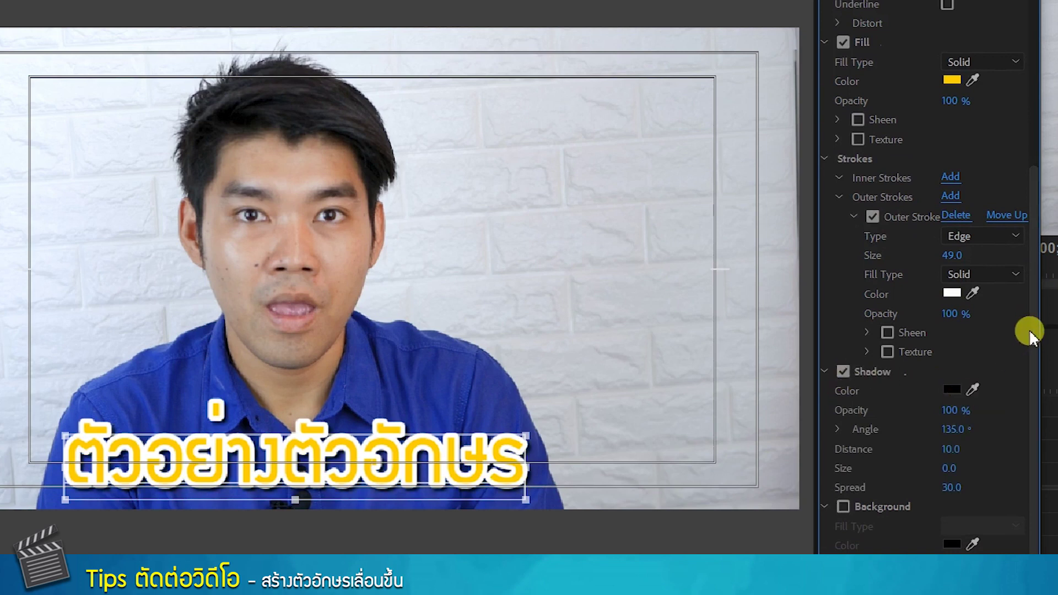
{"action": "scroll", "coordinate": [1032, 336], "scroll_direction": "down", "scroll_amount": 1}
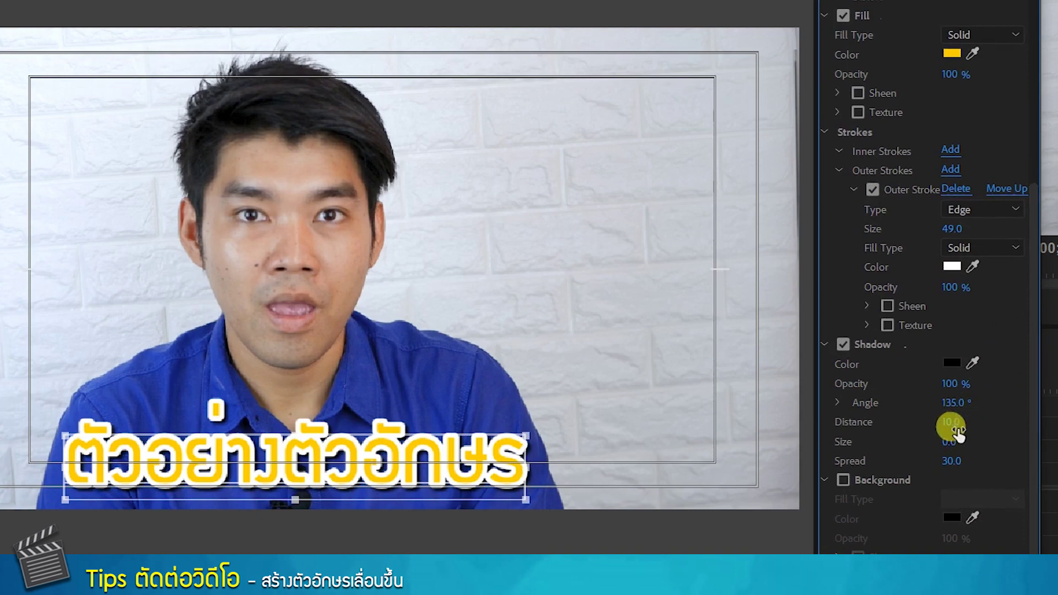
{"action": "left_click_drag", "start_coordinate": [949, 441], "coordinate": [956, 439]}
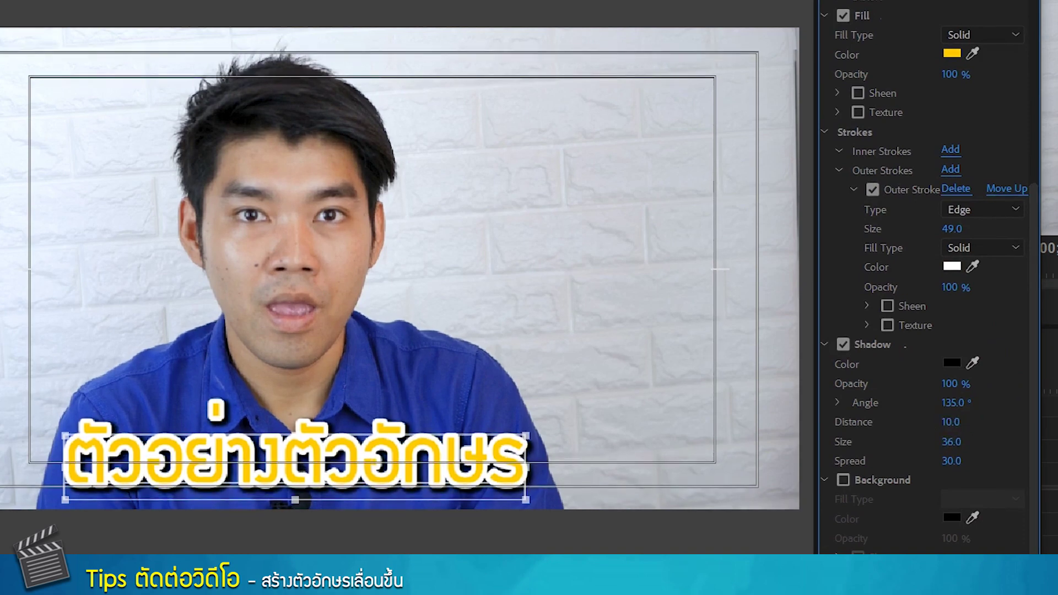
{"action": "left_click", "coordinate": [952, 435]}
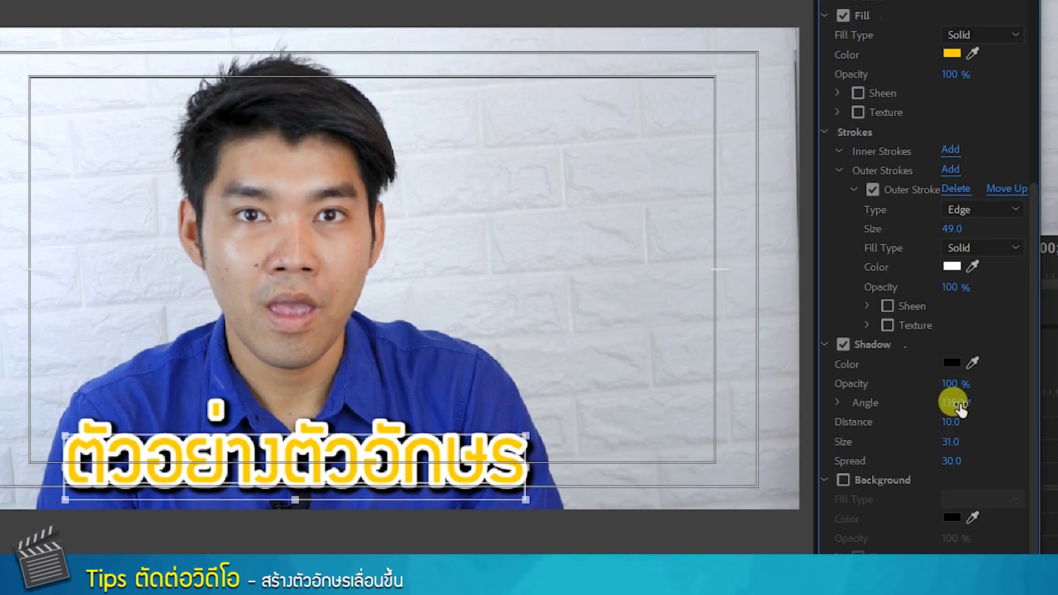
{"action": "left_click_drag", "start_coordinate": [964, 418], "coordinate": [881, 405]}
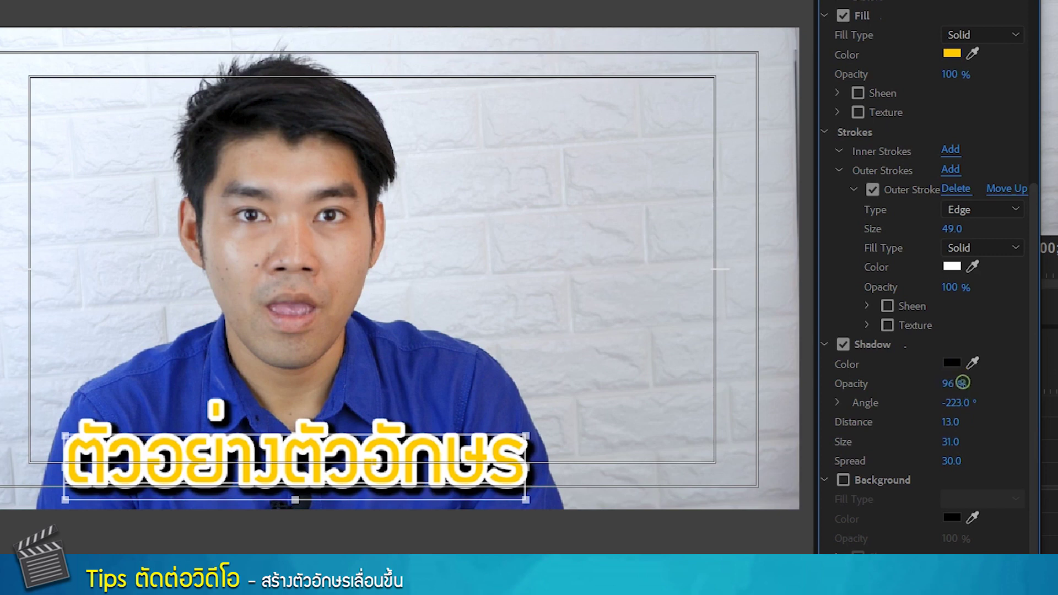
{"action": "left_click_drag", "start_coordinate": [953, 383], "coordinate": [949, 384]}
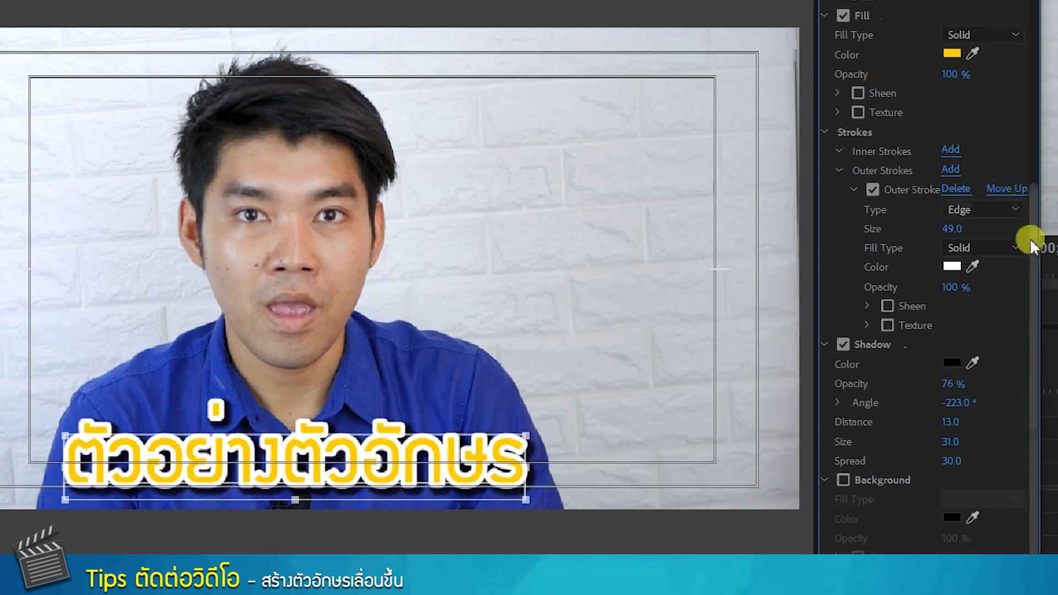
{"action": "left_click_drag", "start_coordinate": [1034, 289], "coordinate": [1028, 207]}
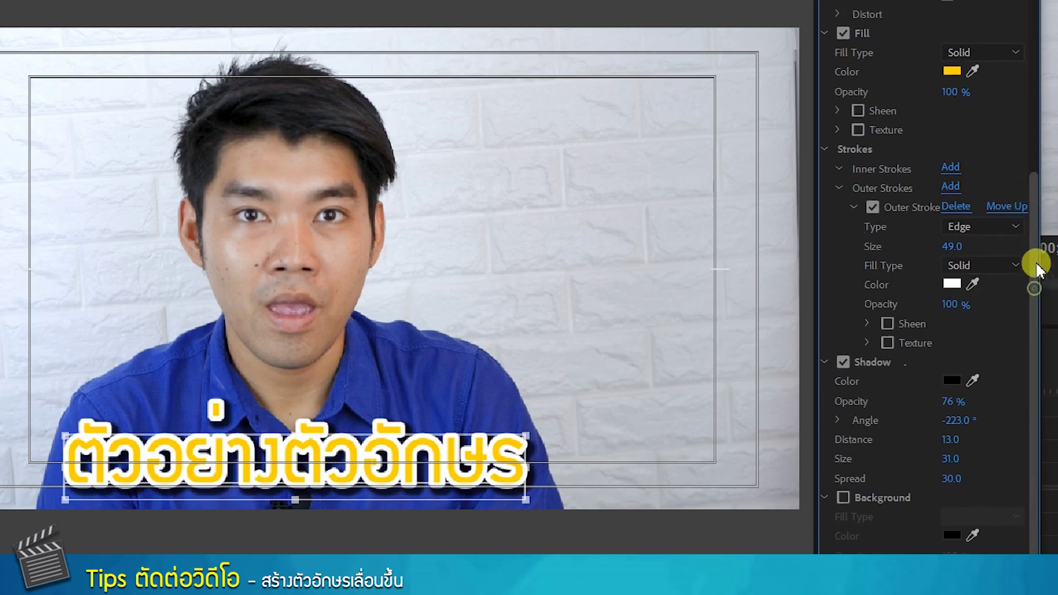
Try golden and bright yellow fills, then settle on an orange fill (F28400)
{"action": "left_click", "coordinate": [952, 160]}
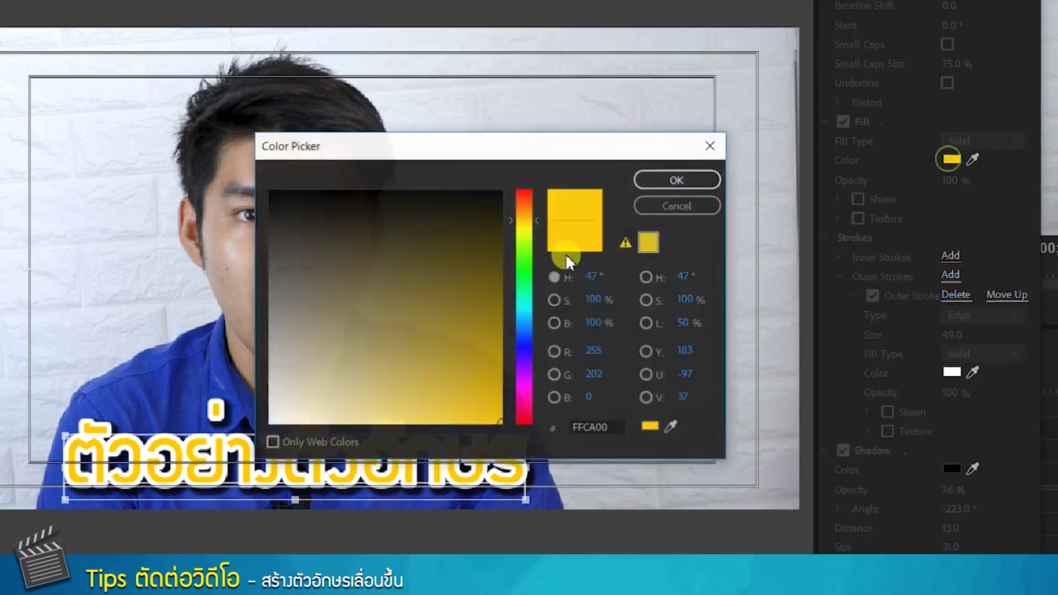
{"action": "left_click", "coordinate": [527, 217]}
{"action": "left_click", "coordinate": [484, 279]}
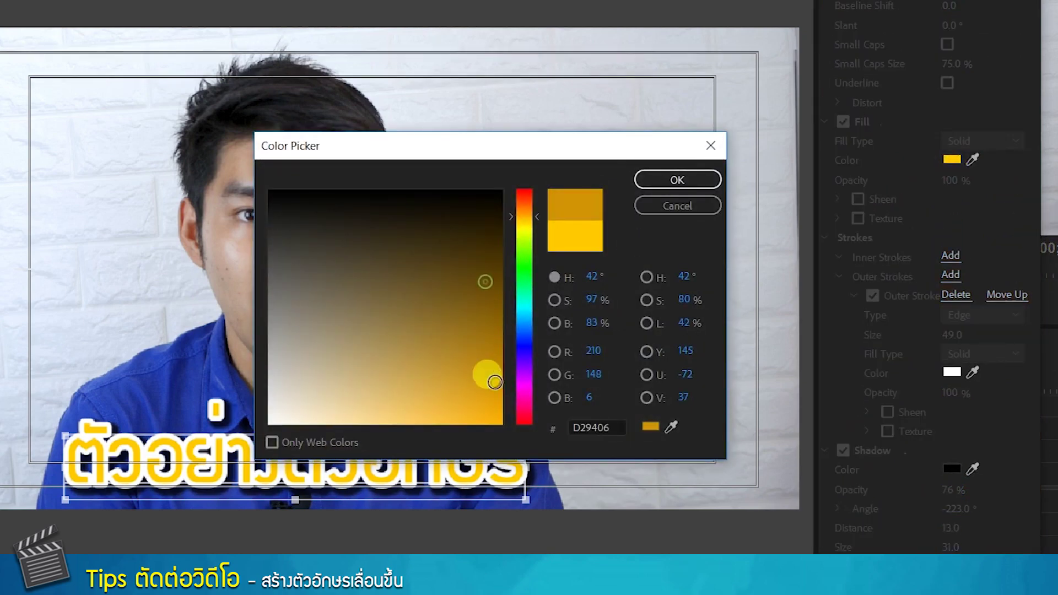
{"action": "left_click", "coordinate": [669, 180]}
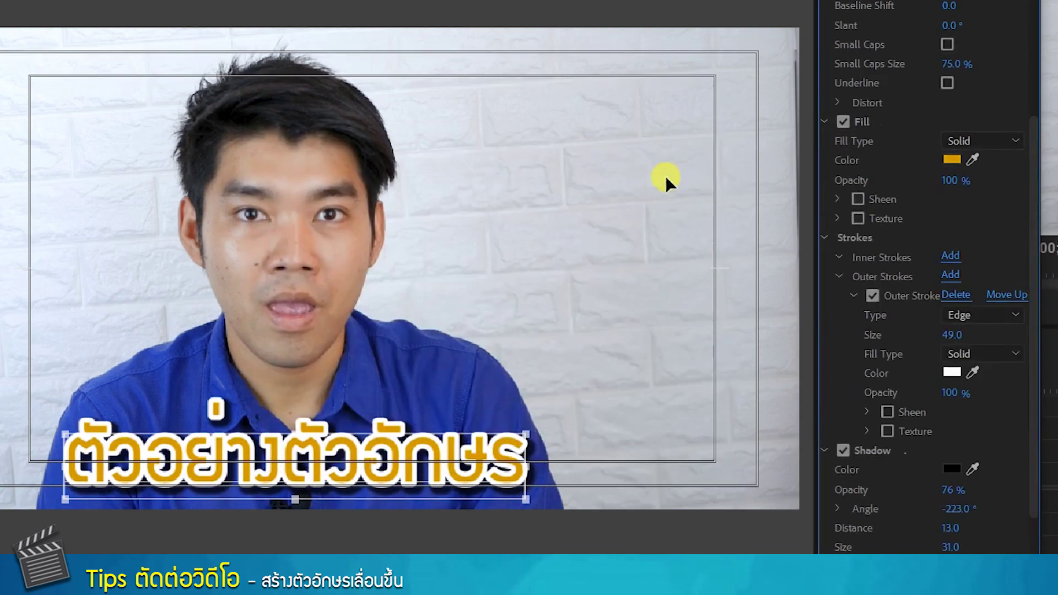
{"action": "left_click", "coordinate": [949, 161]}
{"action": "left_click_drag", "start_coordinate": [422, 246], "coordinate": [523, 419]}
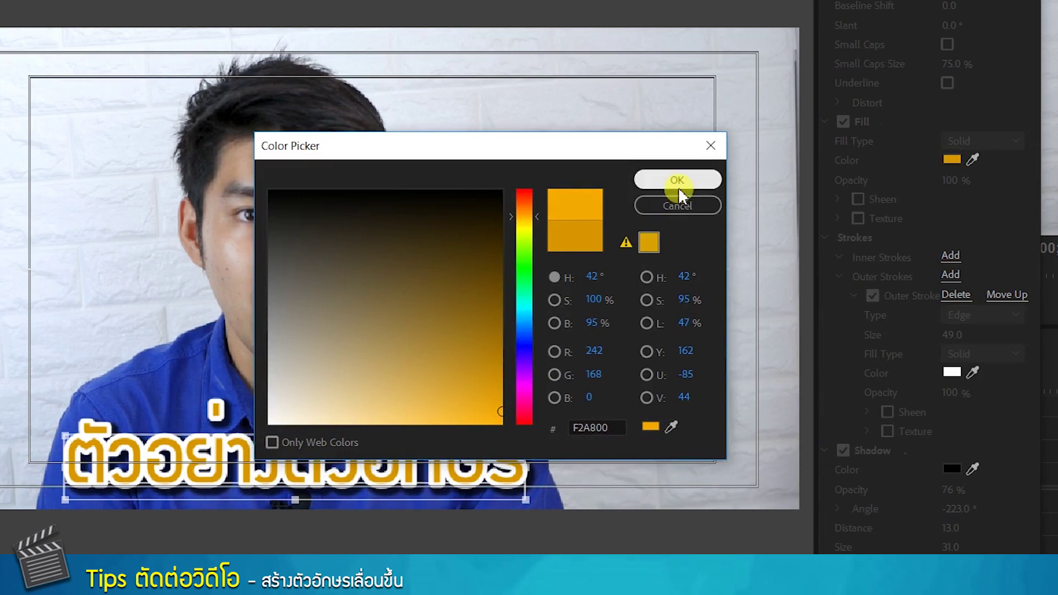
{"action": "left_click", "coordinate": [675, 180]}
{"action": "left_click", "coordinate": [952, 160]}
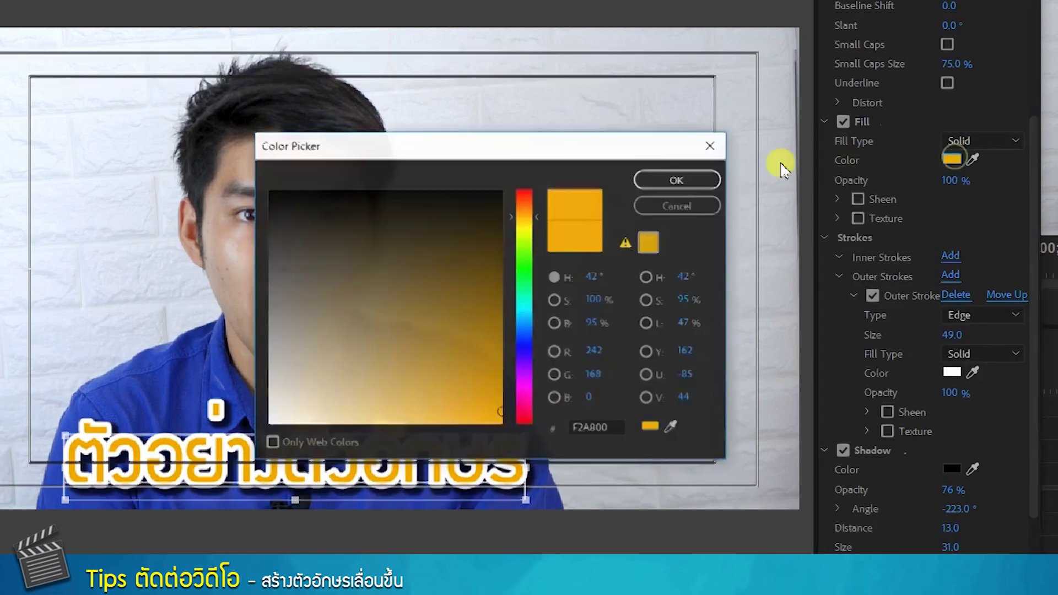
{"action": "left_click_drag", "start_coordinate": [530, 226], "coordinate": [531, 218]}
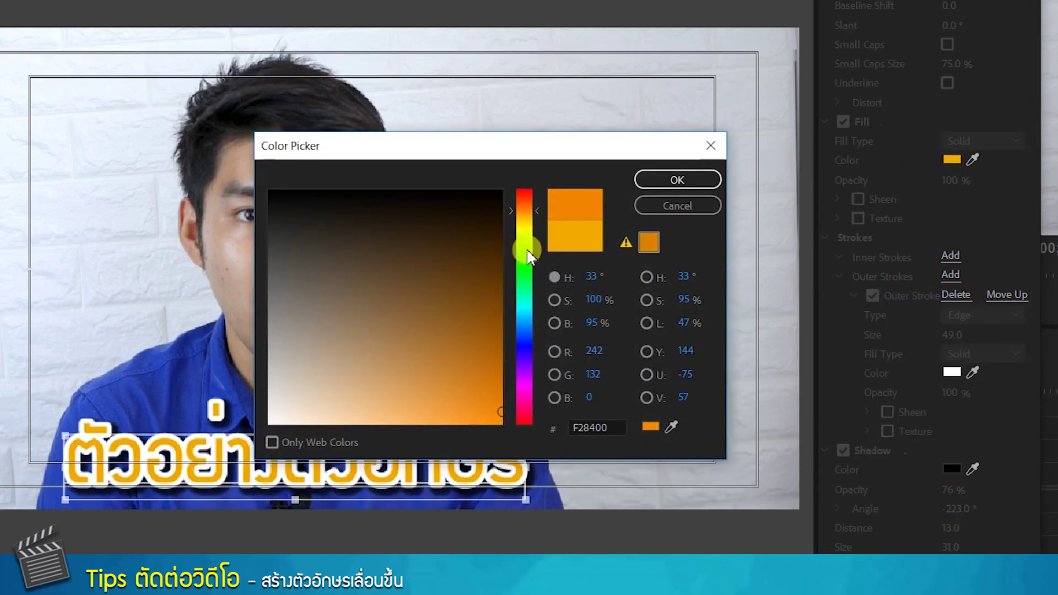
{"action": "left_click", "coordinate": [669, 179]}
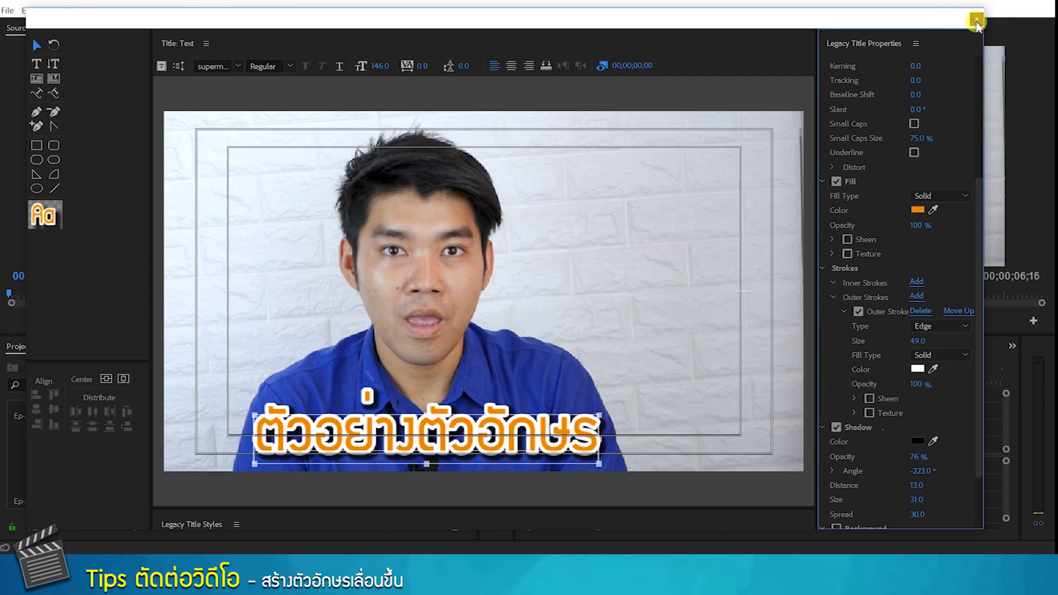
Close the title designer and place the Text title on track V2 above the clip
{"action": "left_click", "coordinate": [976, 21]}
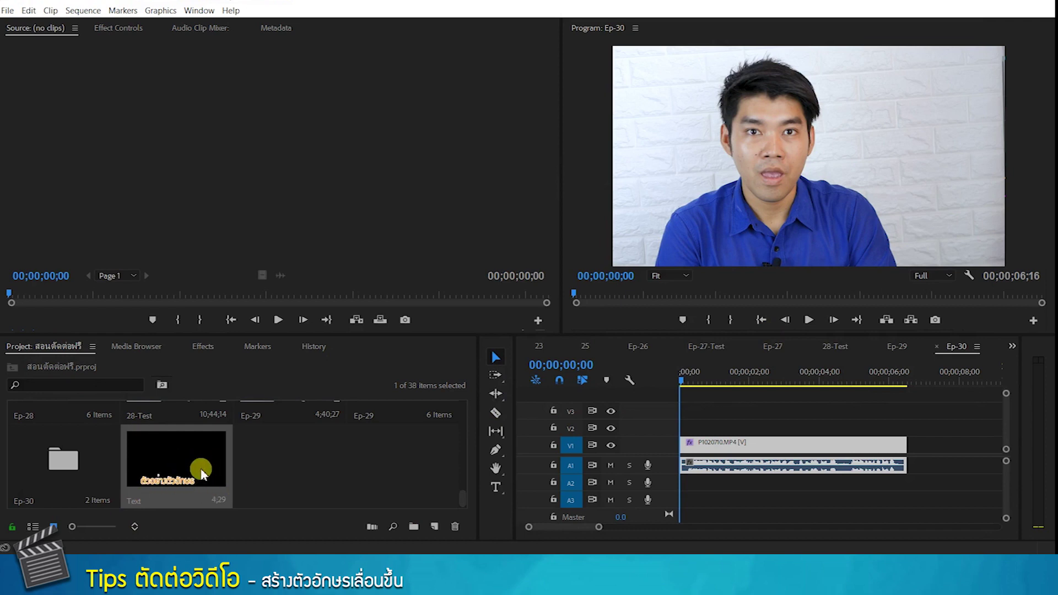
{"action": "left_click_drag", "start_coordinate": [175, 462], "coordinate": [704, 424]}
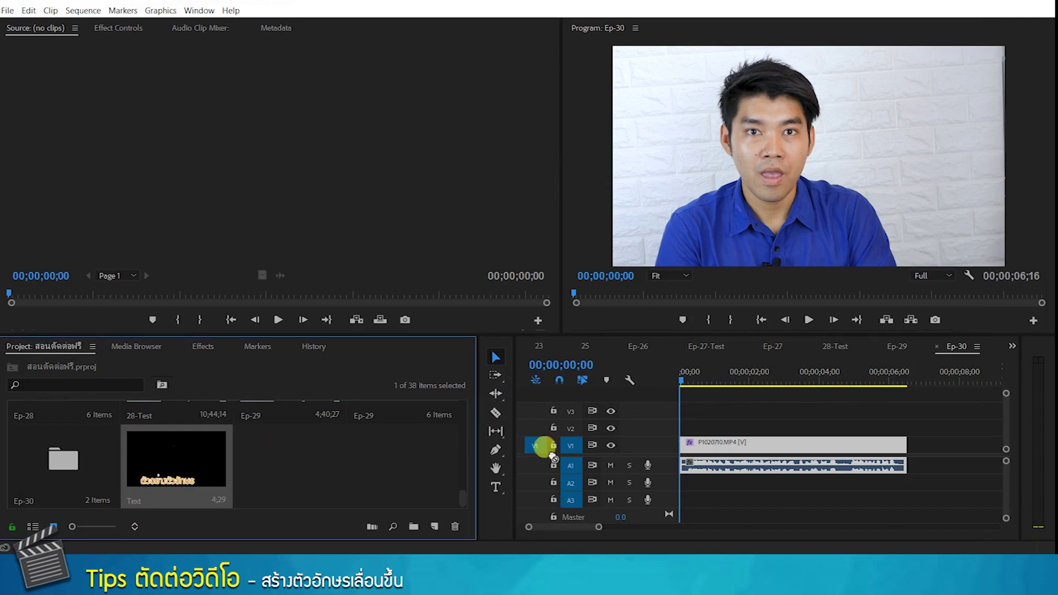
Zoom the timeline and play from the start to find where the title should begin
{"action": "left_click", "coordinate": [727, 523]}
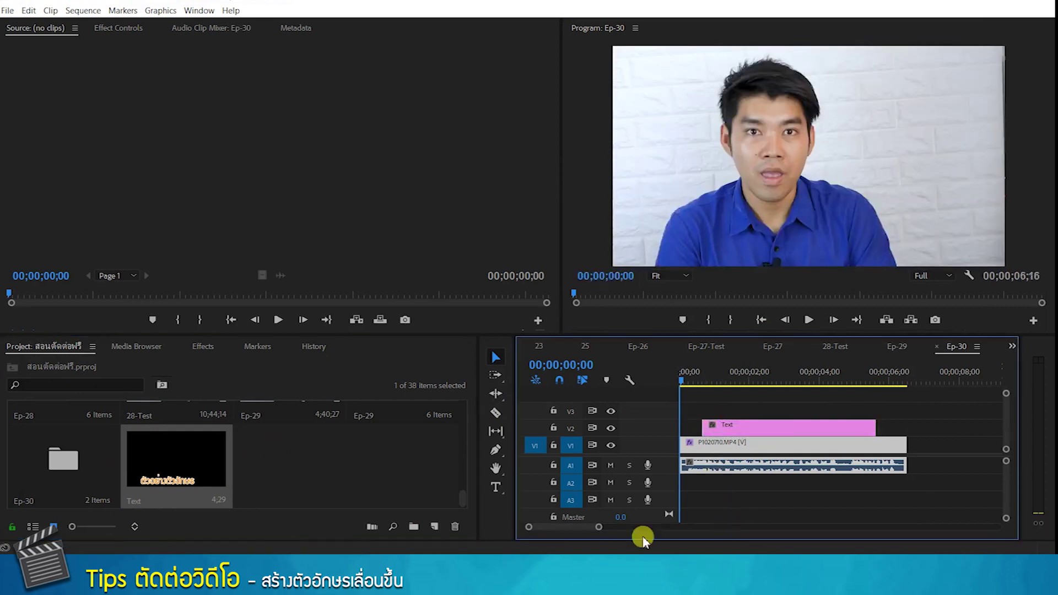
{"action": "left_click_drag", "start_coordinate": [600, 528], "coordinate": [587, 528]}
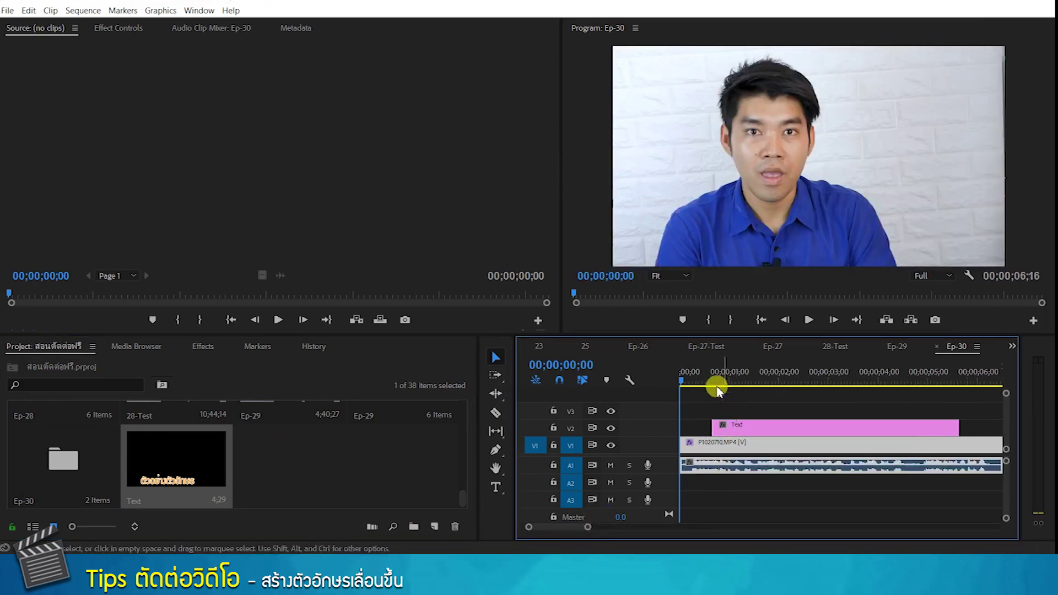
{"action": "left_click", "coordinate": [690, 374]}
{"action": "left_click_drag", "start_coordinate": [693, 378], "coordinate": [681, 376]}
{"action": "left_click", "coordinate": [808, 320]}
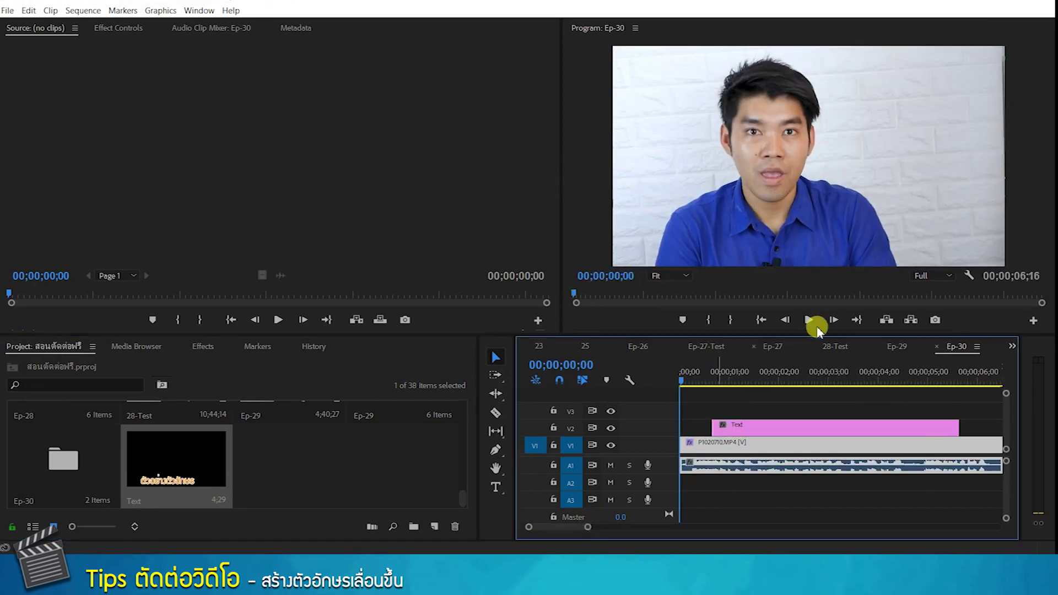
{"action": "left_click", "coordinate": [808, 320]}
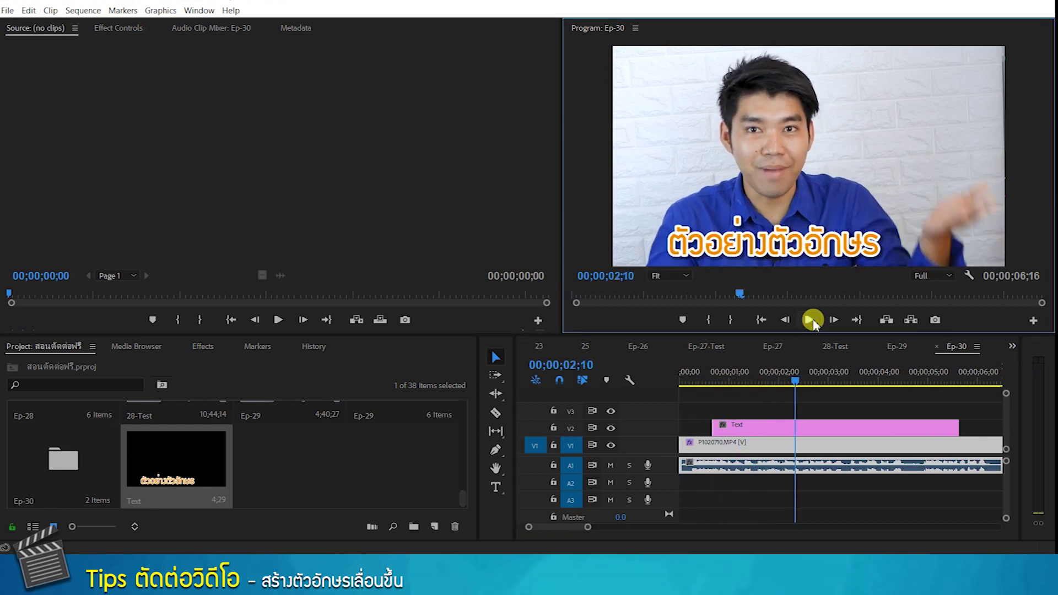
{"action": "left_click", "coordinate": [810, 320]}
Move the V2 Text title to start around 00;00;02;10 and check it in playback
{"action": "left_click_drag", "start_coordinate": [744, 426], "coordinate": [834, 426]}
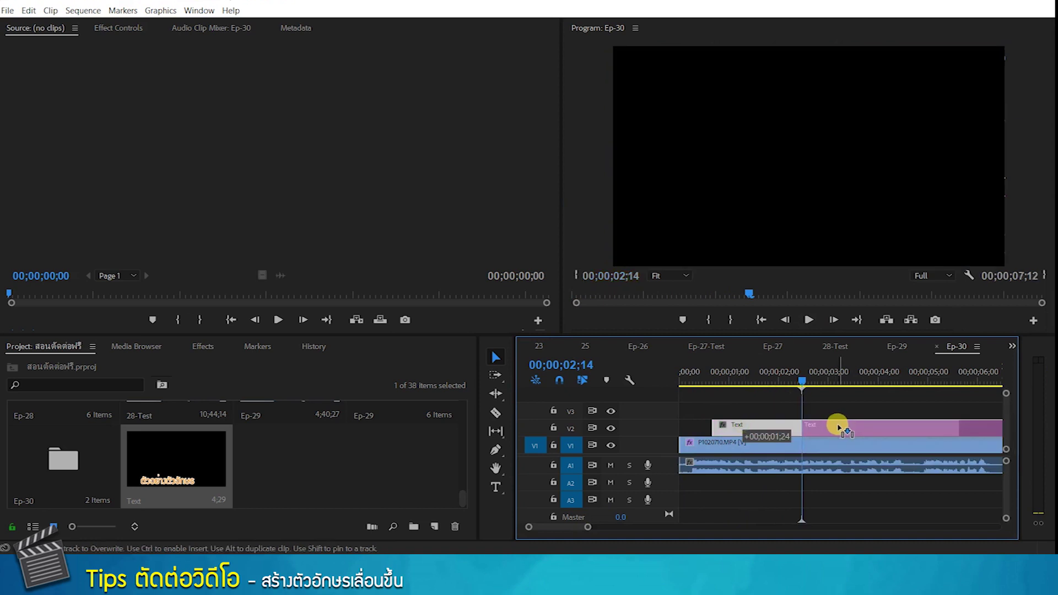
{"action": "left_click", "coordinate": [793, 380]}
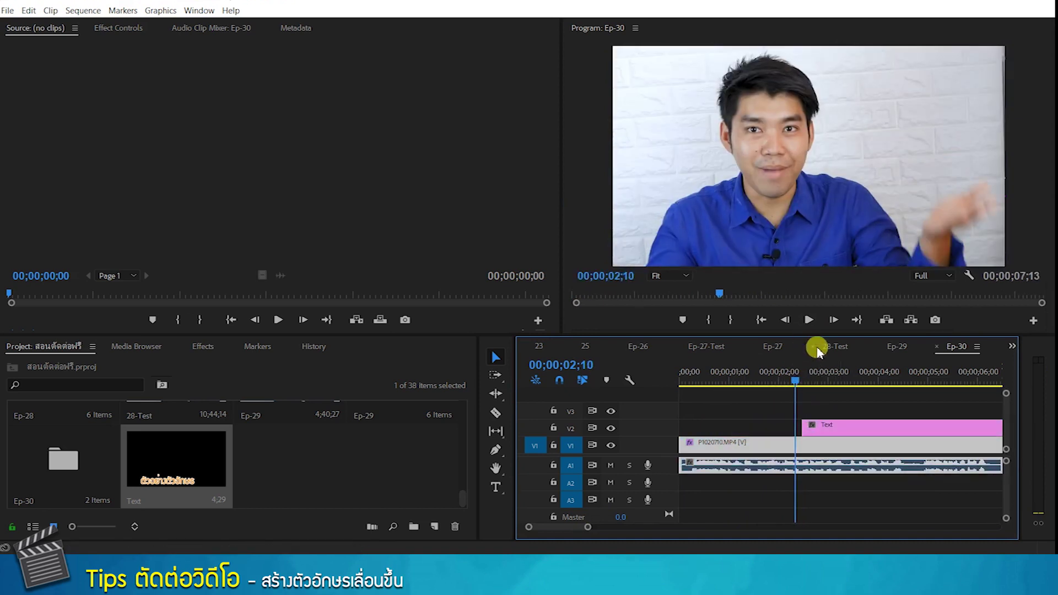
{"action": "left_click", "coordinate": [809, 320]}
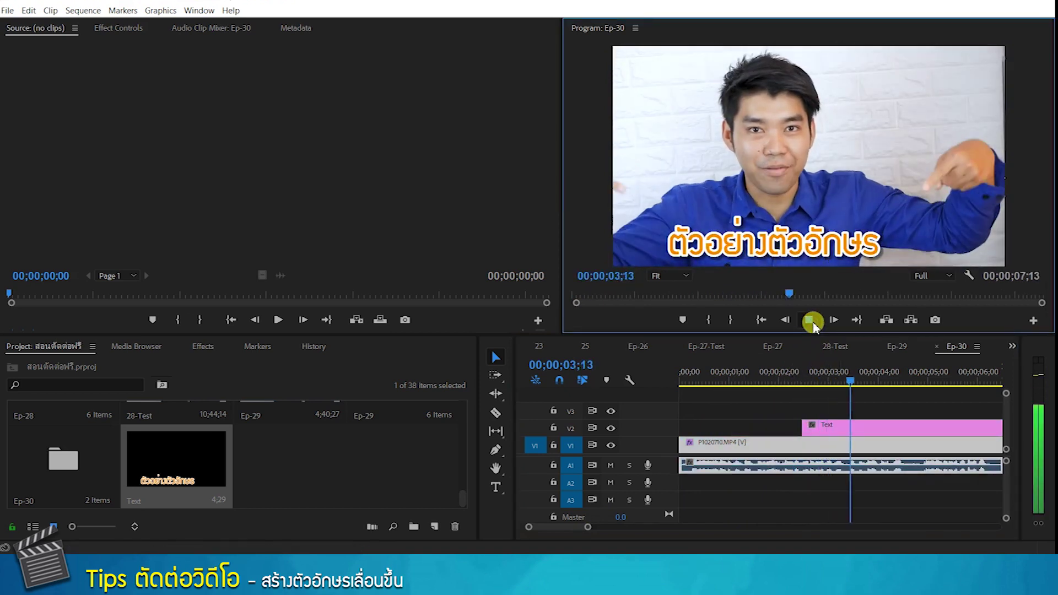
{"action": "left_click", "coordinate": [809, 320]}
{"action": "left_click_drag", "start_coordinate": [866, 397], "coordinate": [797, 395]}
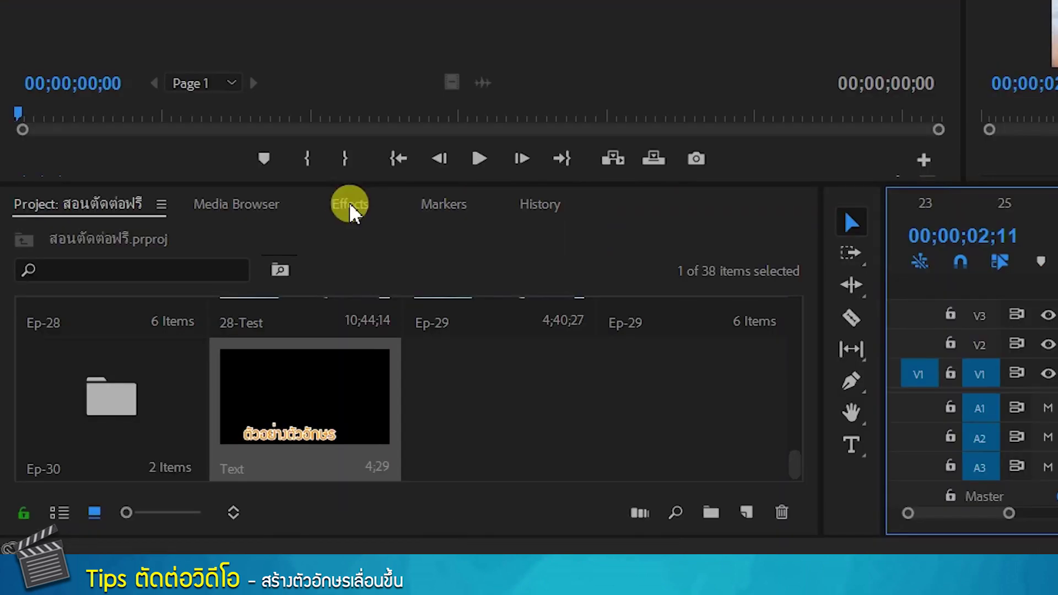
Find and select the Push transition under Video Transitions > Slide in the Effects panel
{"action": "left_click", "coordinate": [348, 204]}
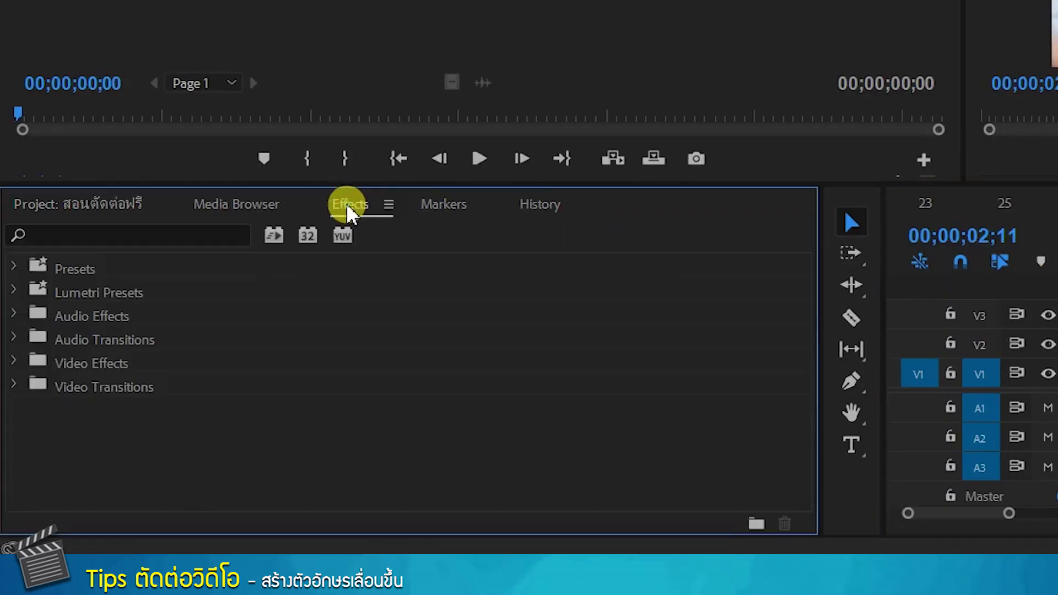
{"action": "left_click", "coordinate": [14, 384]}
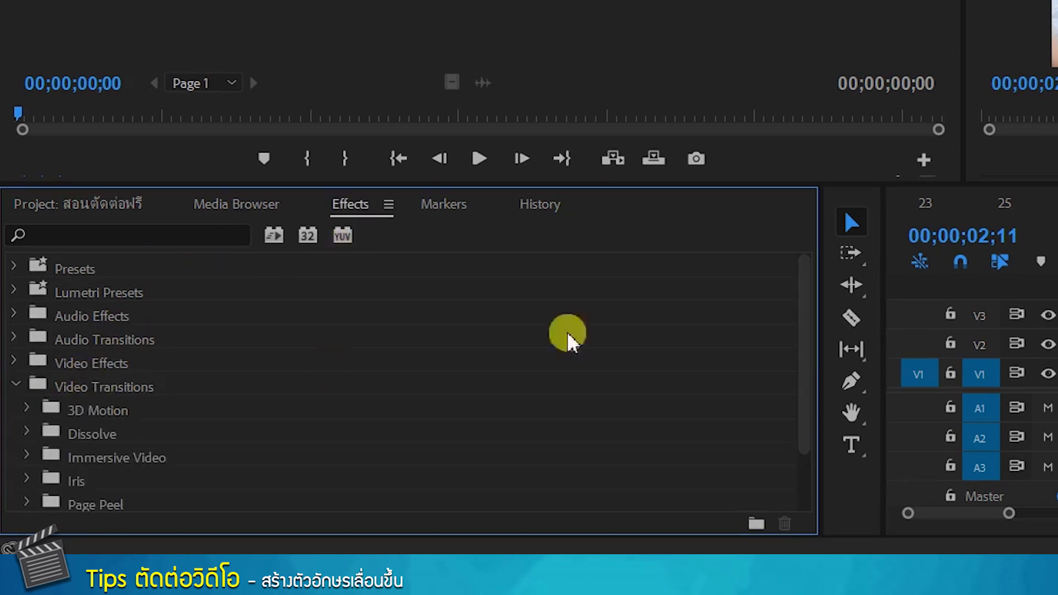
{"action": "left_click_drag", "start_coordinate": [801, 319], "coordinate": [803, 401]}
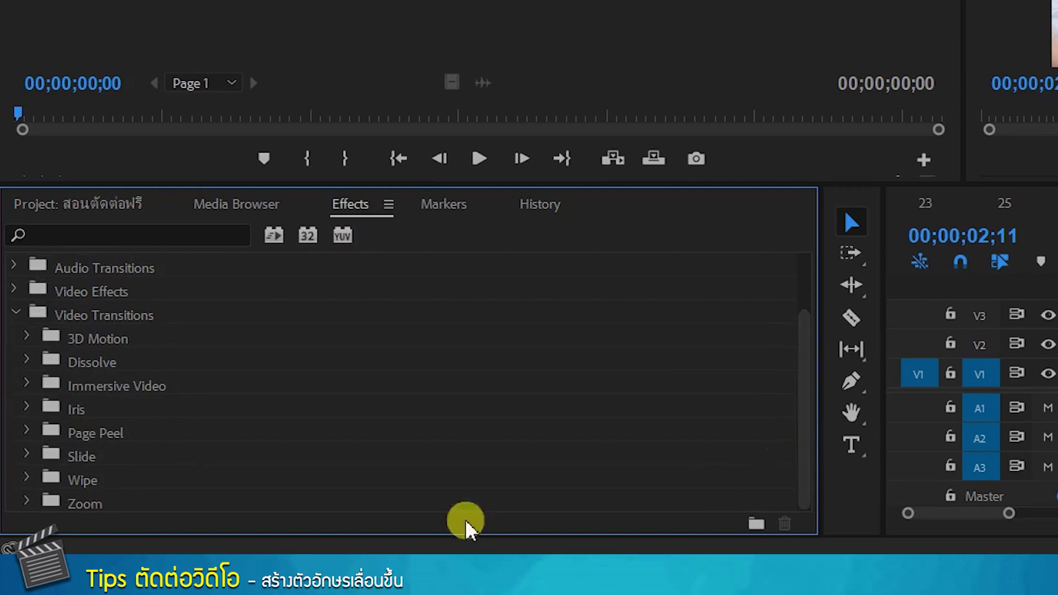
{"action": "left_click", "coordinate": [17, 451]}
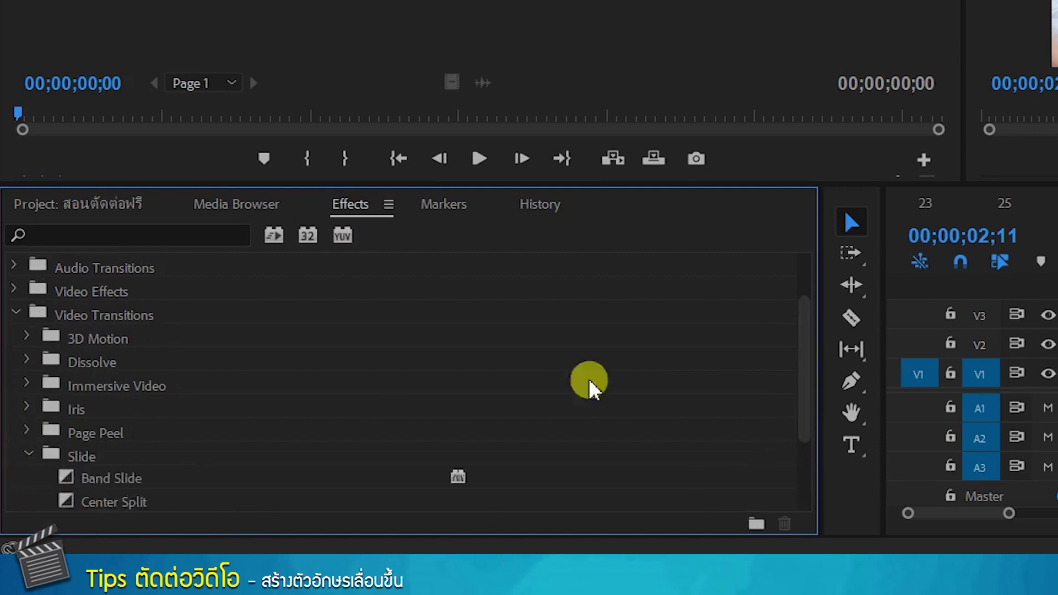
{"action": "left_click_drag", "start_coordinate": [801, 375], "coordinate": [803, 440]}
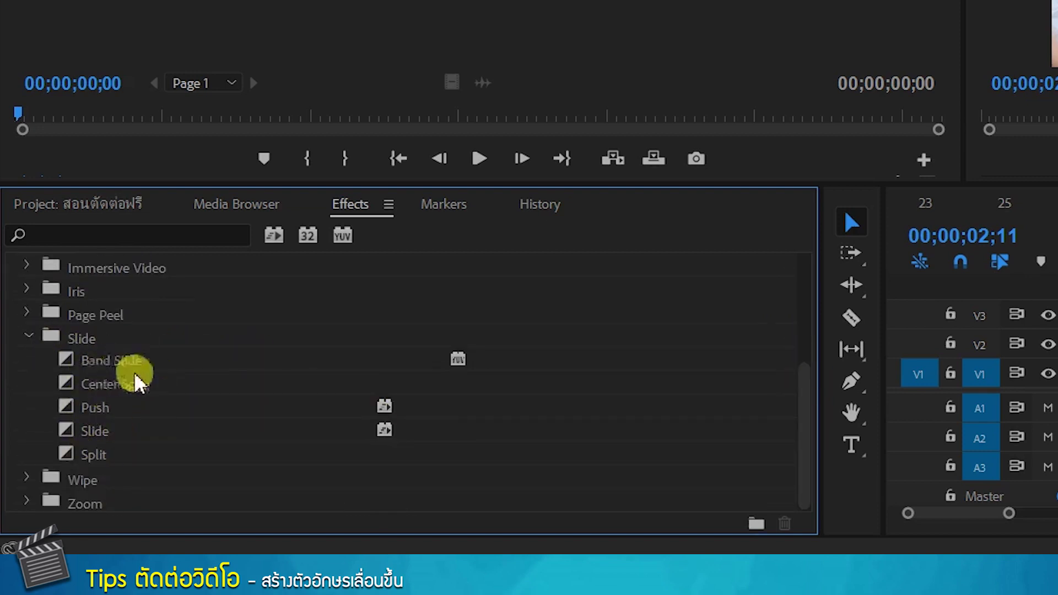
{"action": "left_click", "coordinate": [98, 409]}
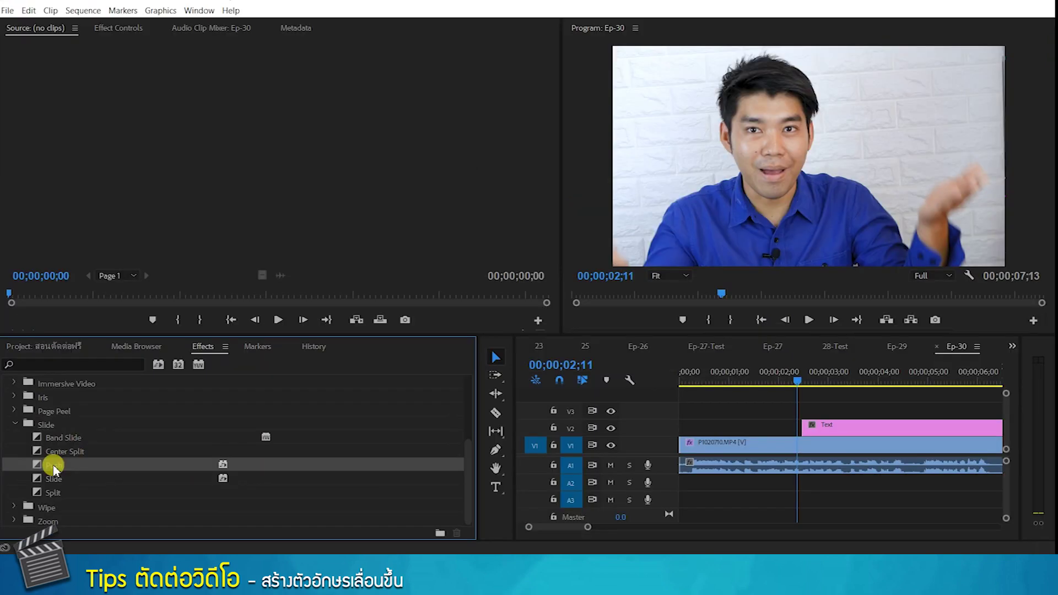
Apply Push to the start of the V2 Text title, preview it, and show its settings in Effect Controls
{"action": "left_click_drag", "start_coordinate": [108, 455], "coordinate": [810, 429]}
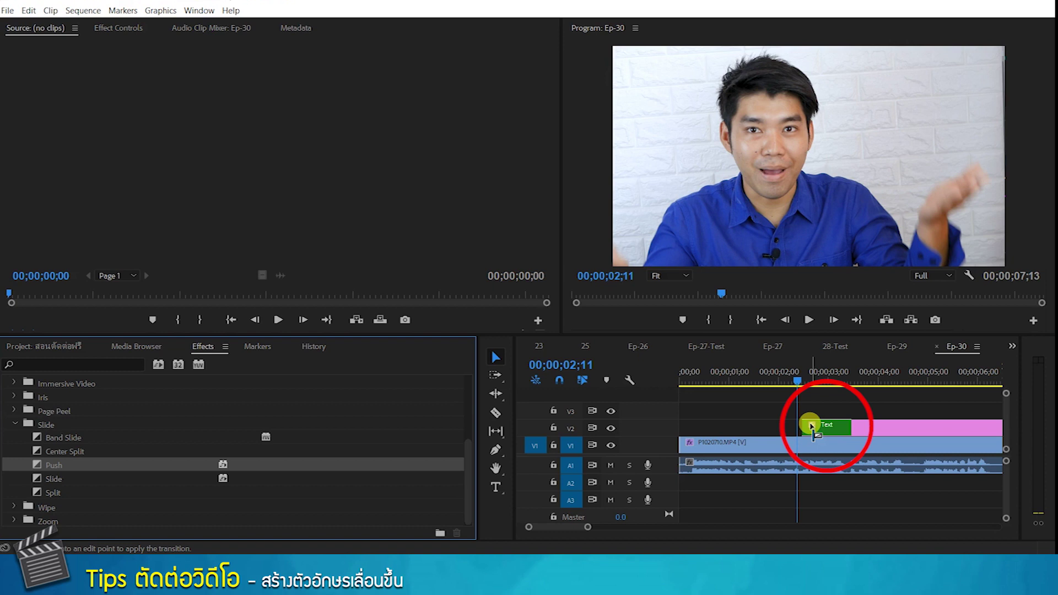
{"action": "left_click_drag", "start_coordinate": [811, 429], "coordinate": [811, 430]}
{"action": "left_click", "coordinate": [805, 320]}
{"action": "left_click", "coordinate": [804, 319]}
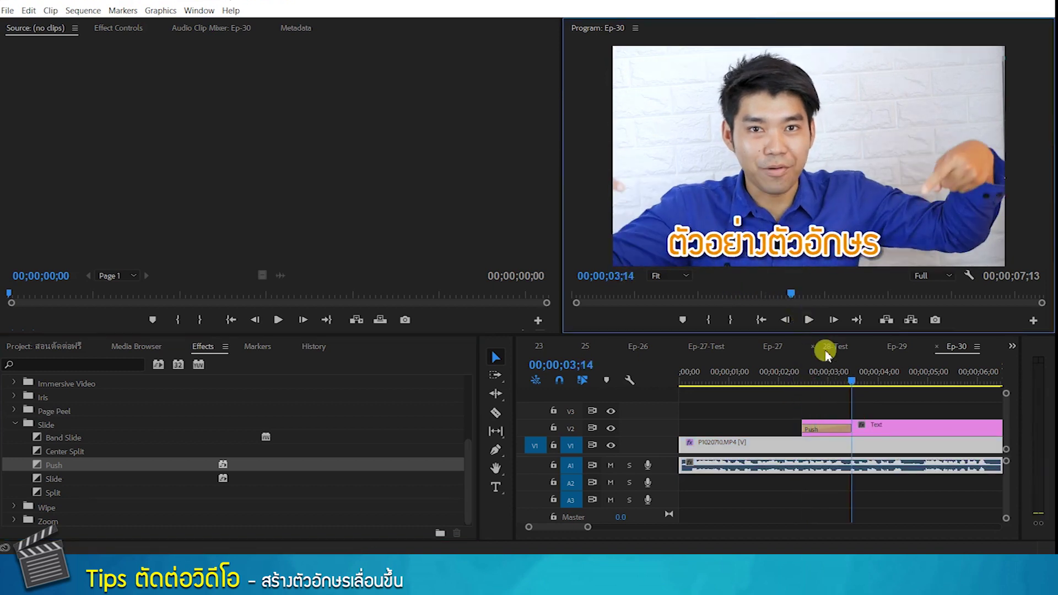
{"action": "left_click_drag", "start_coordinate": [850, 377], "coordinate": [843, 374]}
{"action": "left_click", "coordinate": [836, 429]}
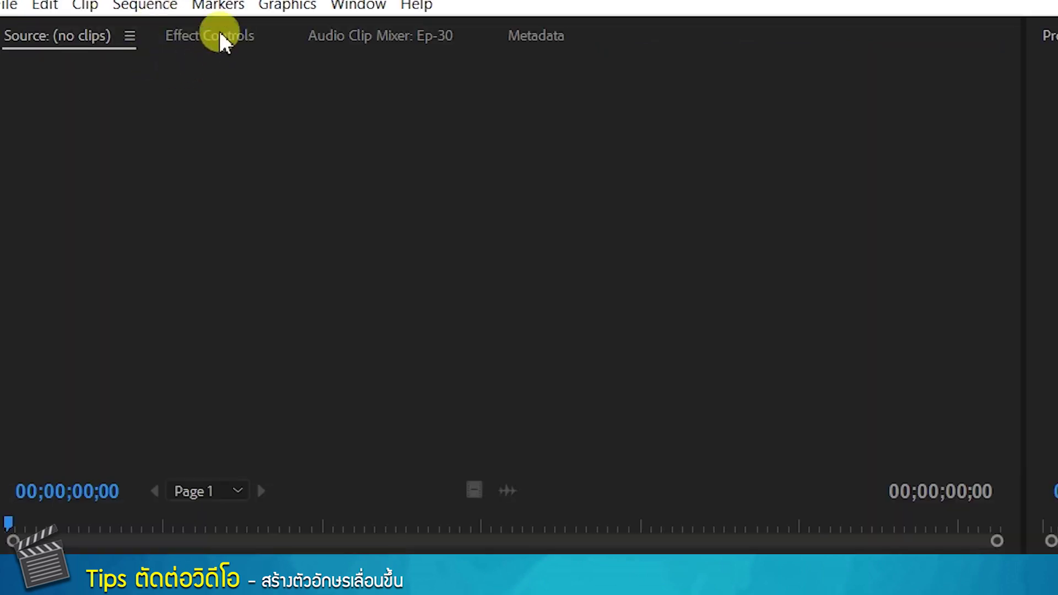
{"action": "left_click", "coordinate": [222, 35]}
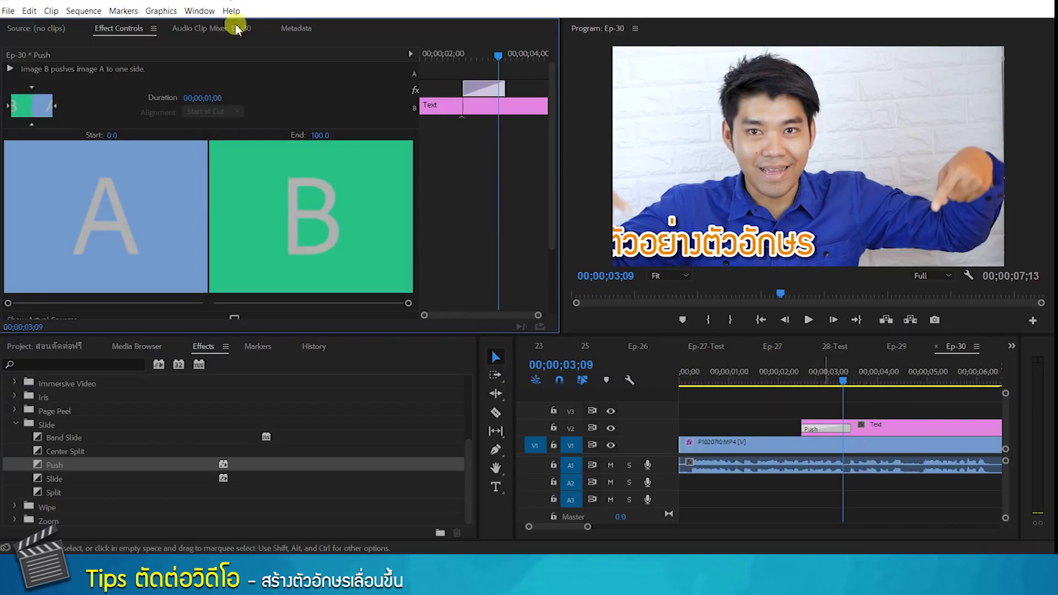
Set the Push transition's direction so the title pushes from south to north
{"action": "left_click", "coordinate": [35, 125]}
{"action": "left_click", "coordinate": [56, 110]}
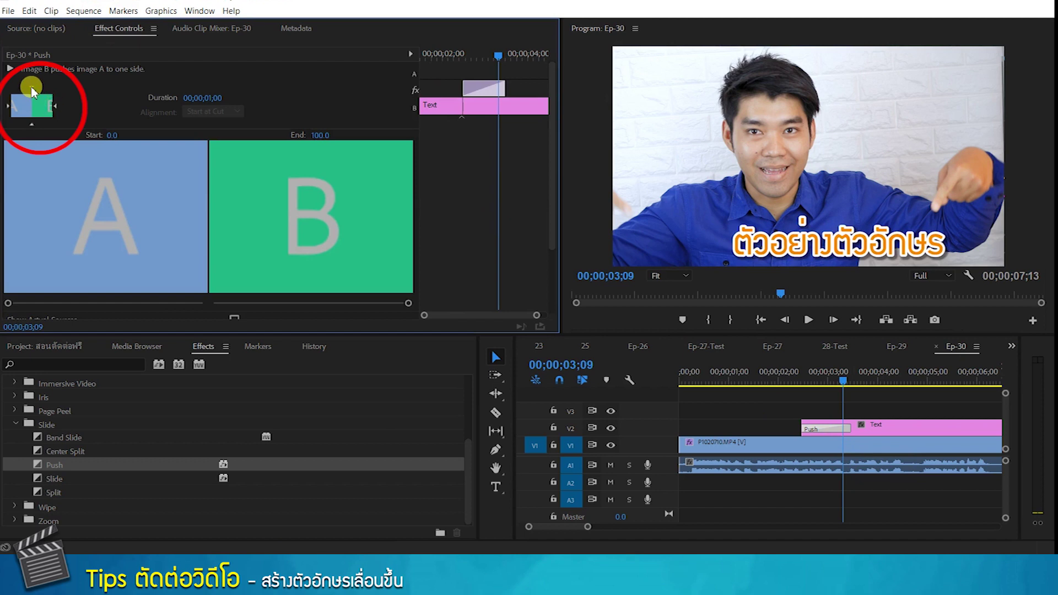
{"action": "left_click", "coordinate": [16, 113]}
{"action": "left_click", "coordinate": [23, 119]}
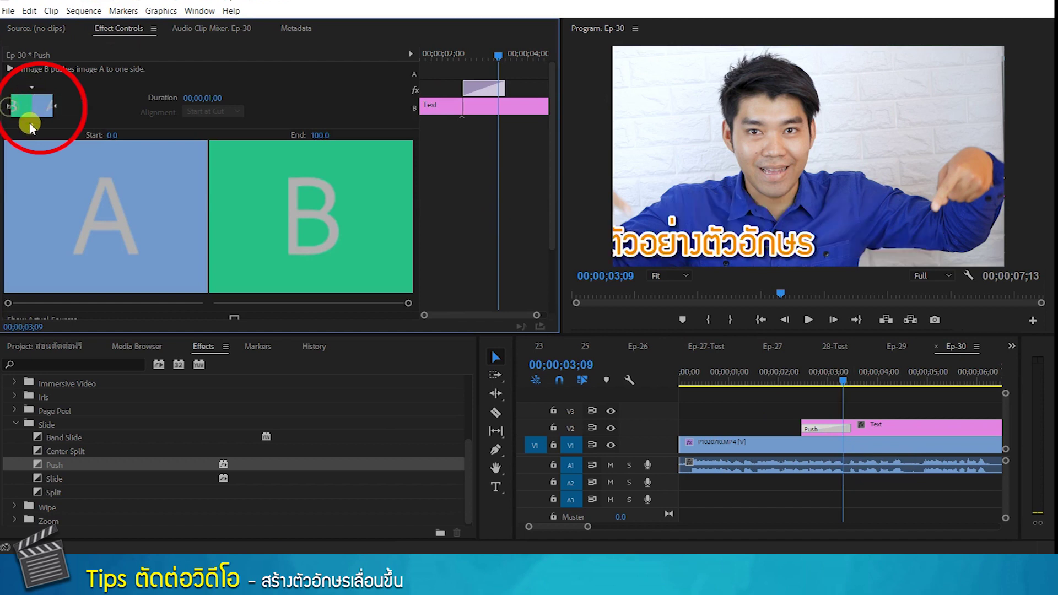
{"action": "left_click", "coordinate": [34, 126]}
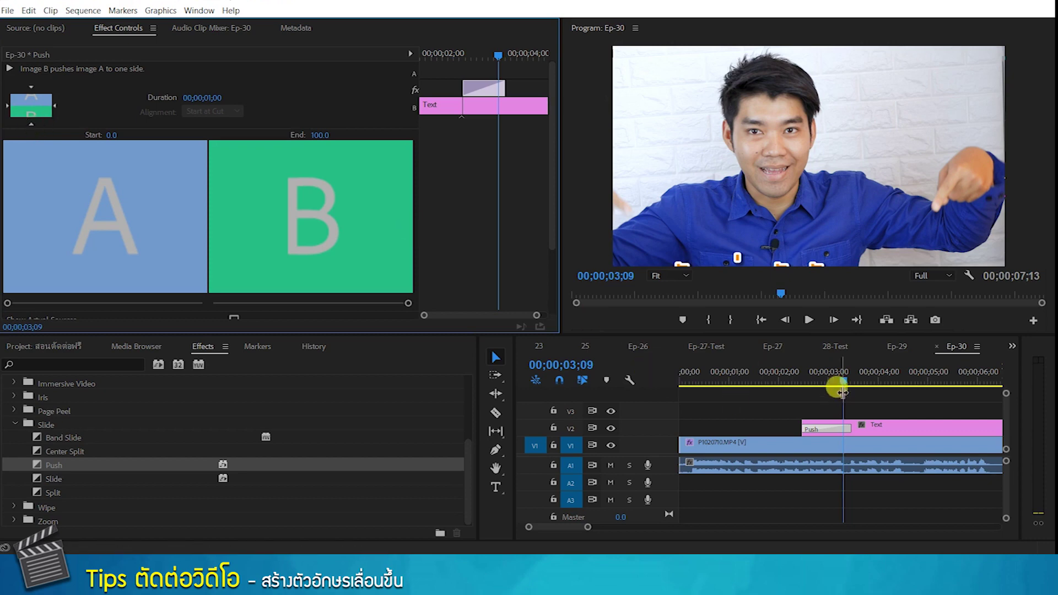
Preview the title pushing in from just before the transition
{"action": "left_click_drag", "start_coordinate": [841, 391], "coordinate": [808, 376]}
{"action": "left_click", "coordinate": [806, 320]}
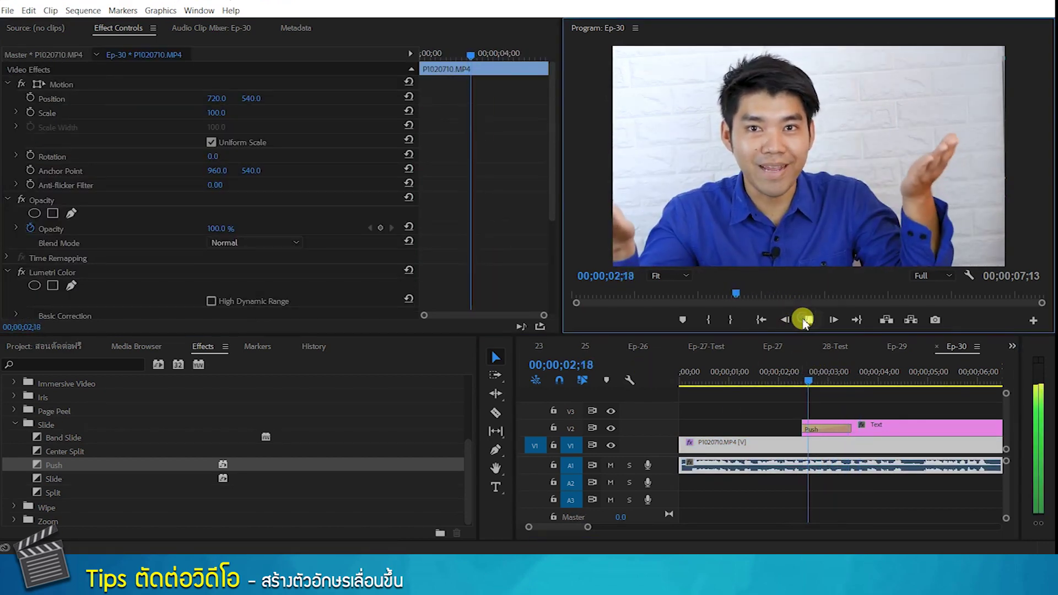
{"action": "left_click", "coordinate": [806, 321]}
{"action": "left_click", "coordinate": [832, 430]}
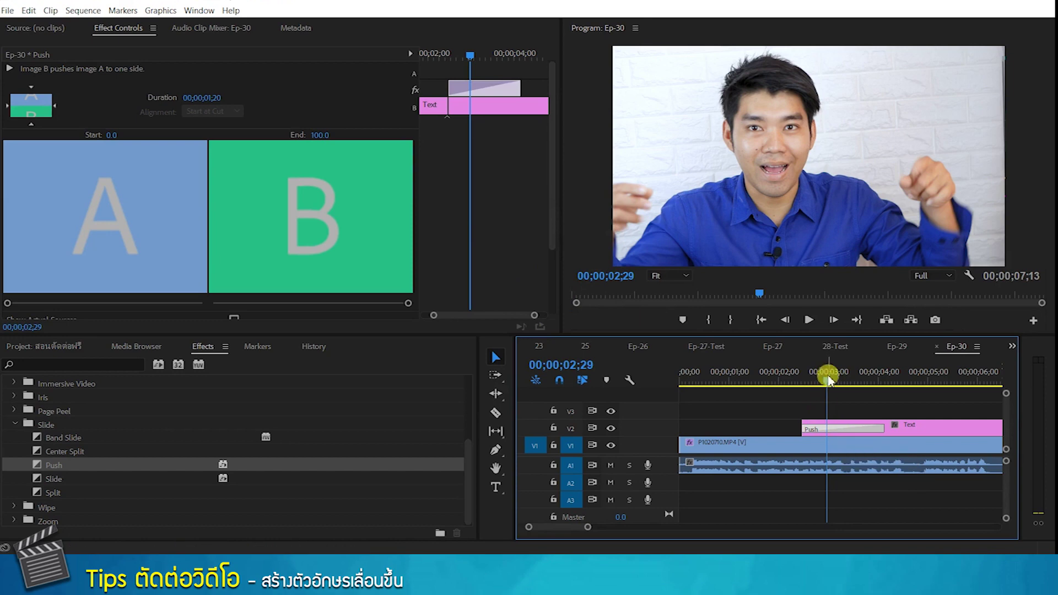
{"action": "left_click_drag", "start_coordinate": [827, 374], "coordinate": [799, 376]}
{"action": "left_click", "coordinate": [804, 321]}
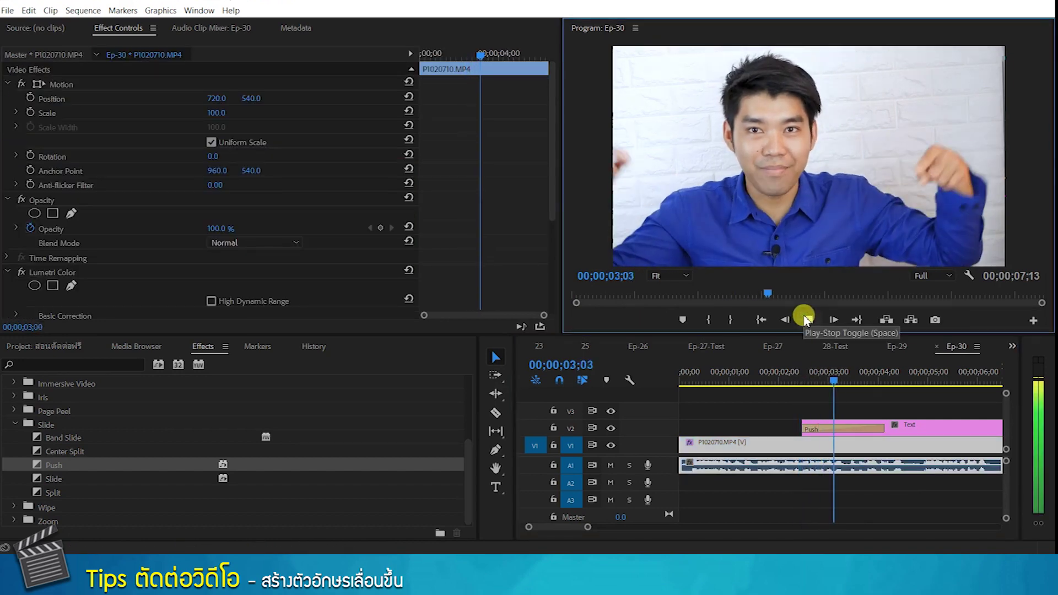
{"action": "left_click", "coordinate": [849, 375]}
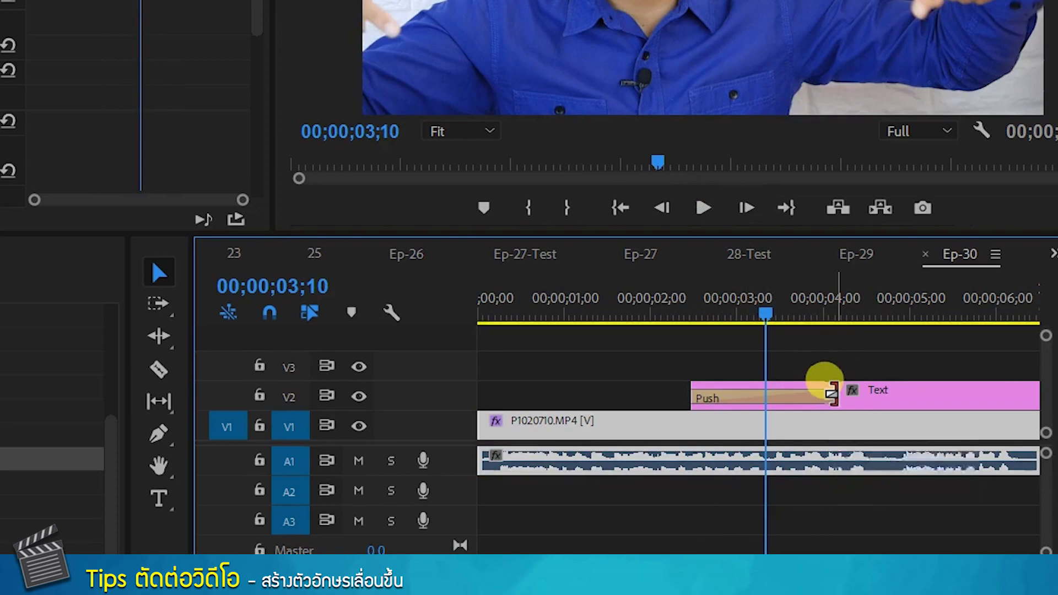
Resize the Push transition on V2, first shortening it, then lengthening it slightly
{"action": "left_click_drag", "start_coordinate": [831, 396], "coordinate": [726, 394]}
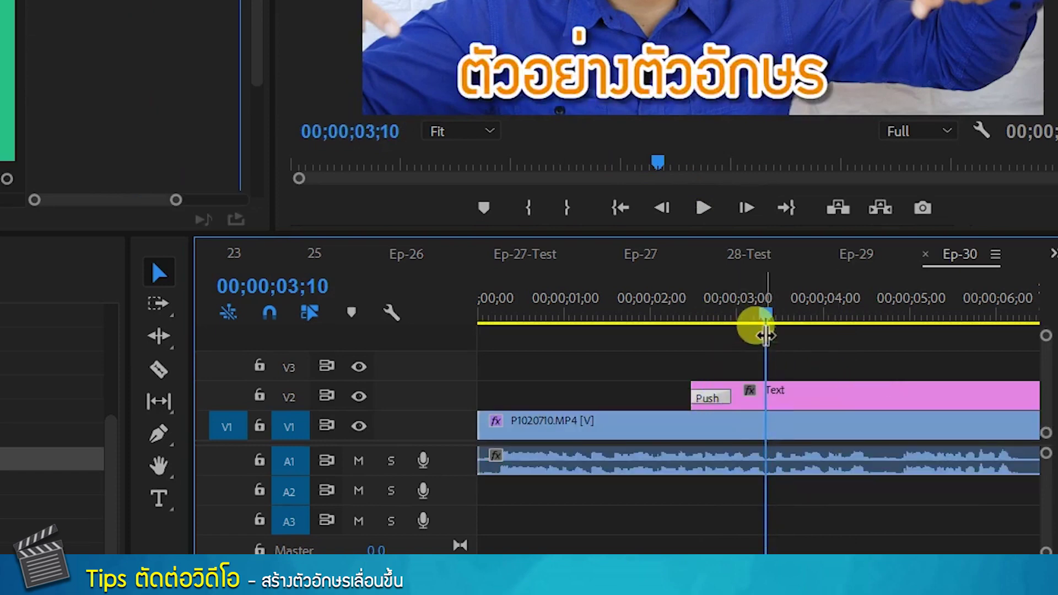
{"action": "left_click_drag", "start_coordinate": [756, 320], "coordinate": [683, 317]}
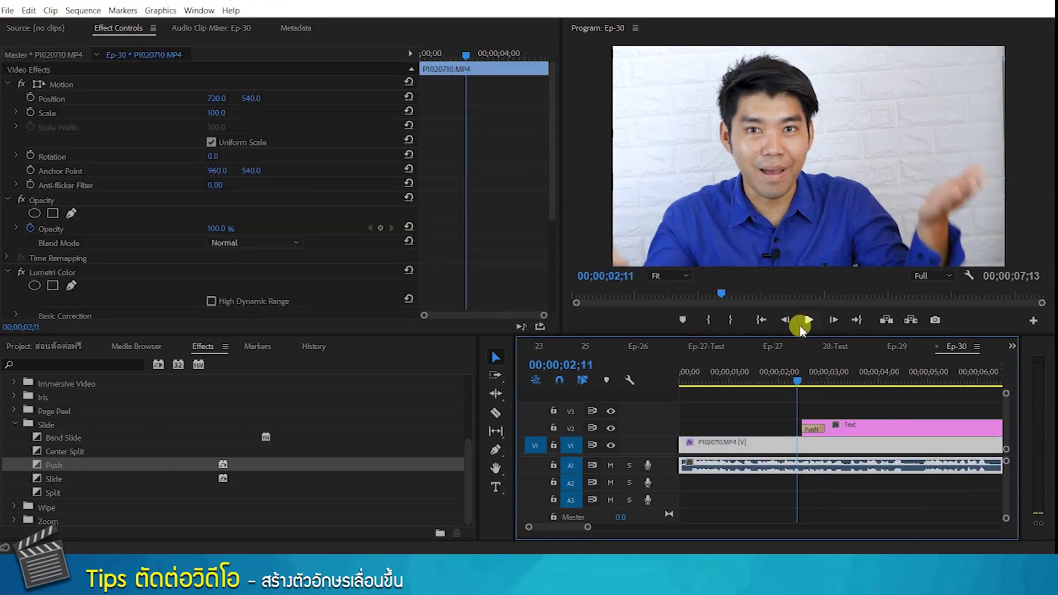
{"action": "left_click", "coordinate": [806, 321]}
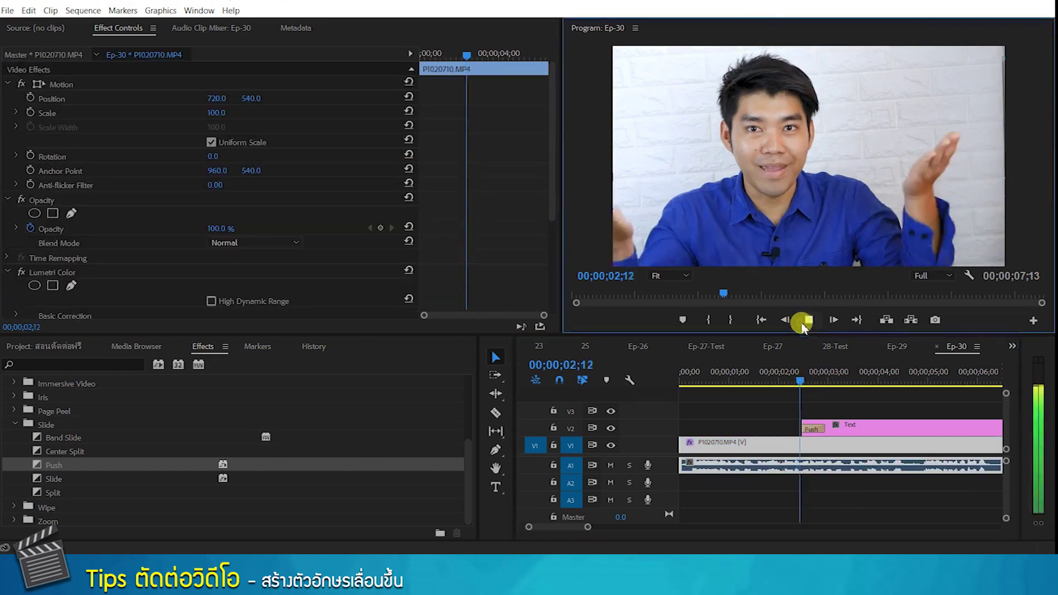
{"action": "left_click", "coordinate": [825, 426]}
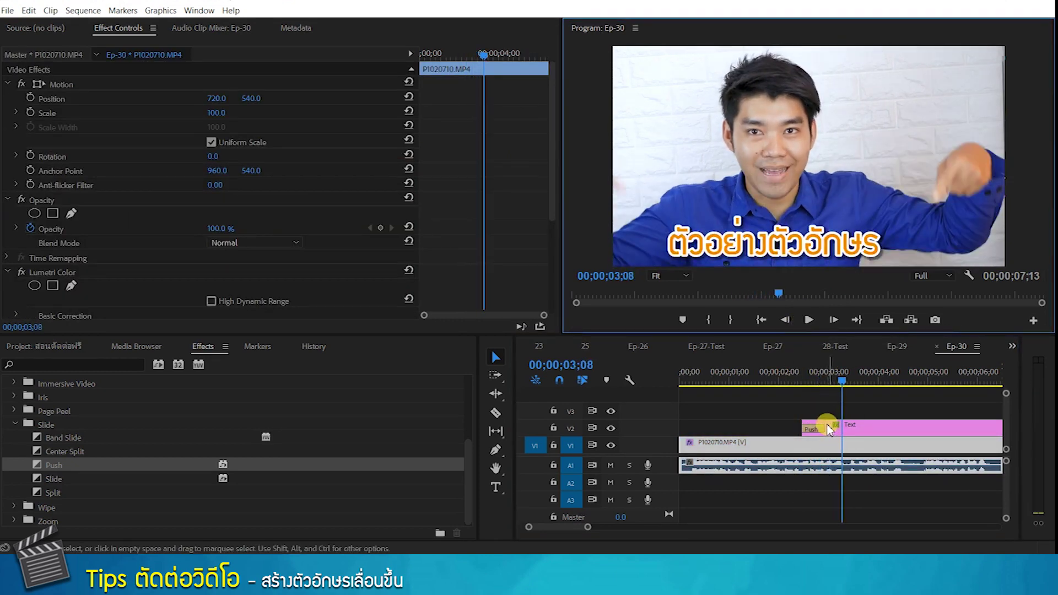
{"action": "left_click_drag", "start_coordinate": [823, 424], "coordinate": [926, 427]}
{"action": "left_click_drag", "start_coordinate": [835, 379], "coordinate": [803, 384]}
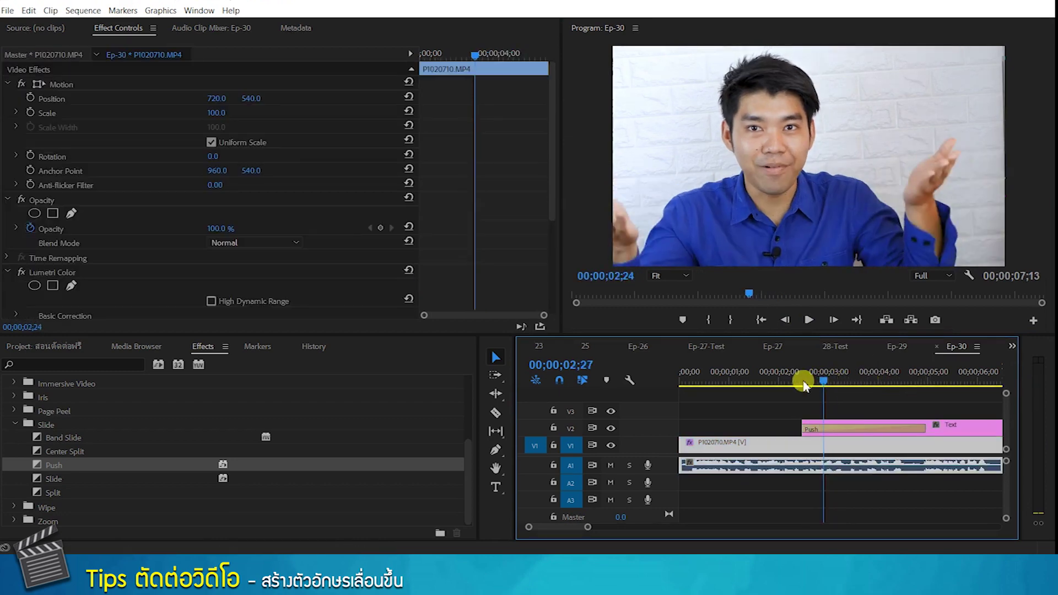
Replay the title entrance and bring up the transition's 00;00;02;15 duration setting
{"action": "left_click", "coordinate": [808, 321]}
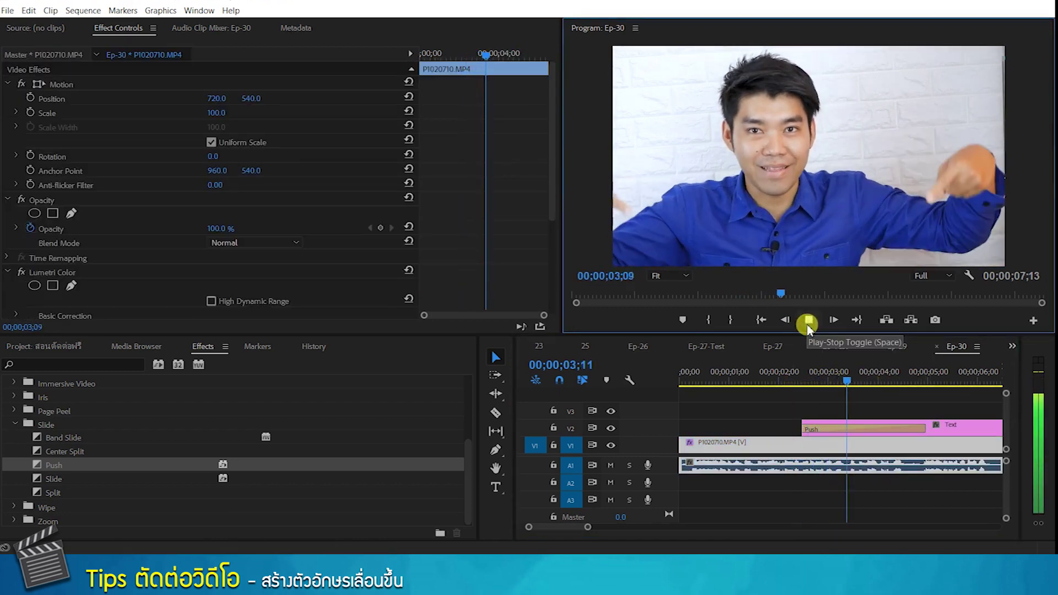
{"action": "left_click", "coordinate": [808, 320]}
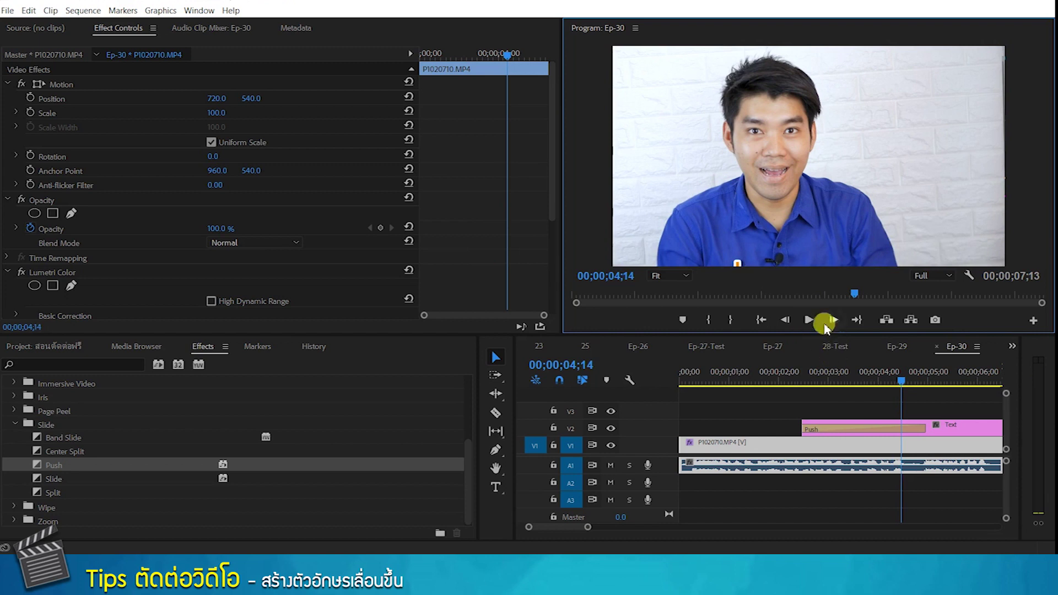
{"action": "left_click", "coordinate": [808, 320]}
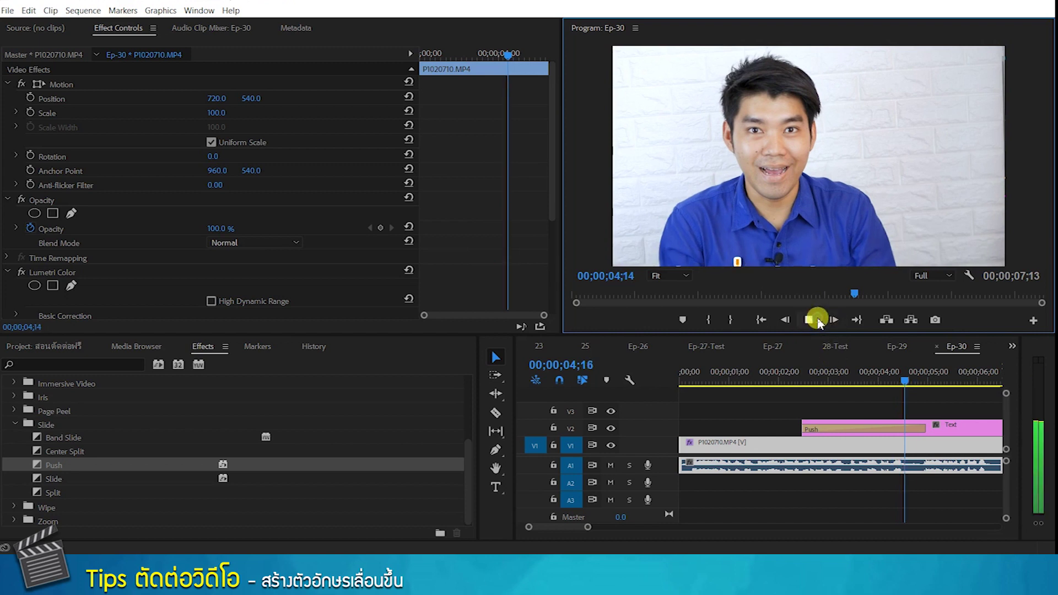
{"action": "left_click", "coordinate": [867, 430]}
{"action": "double_click", "coordinate": [873, 429]}
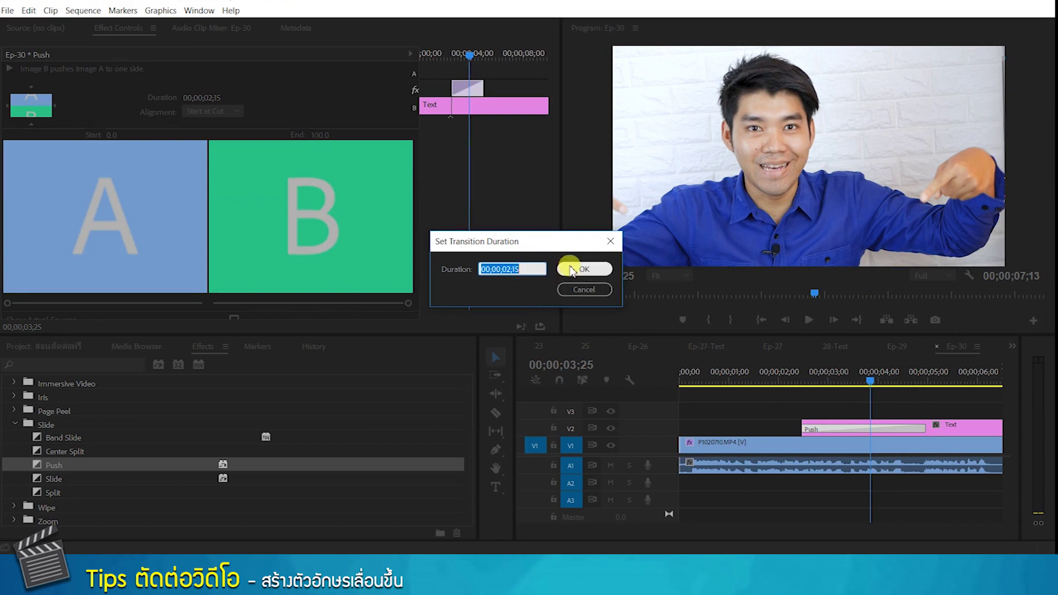
Close the duration dialog and trim the Push transition down to 00;00;00;23
{"action": "left_click", "coordinate": [603, 271]}
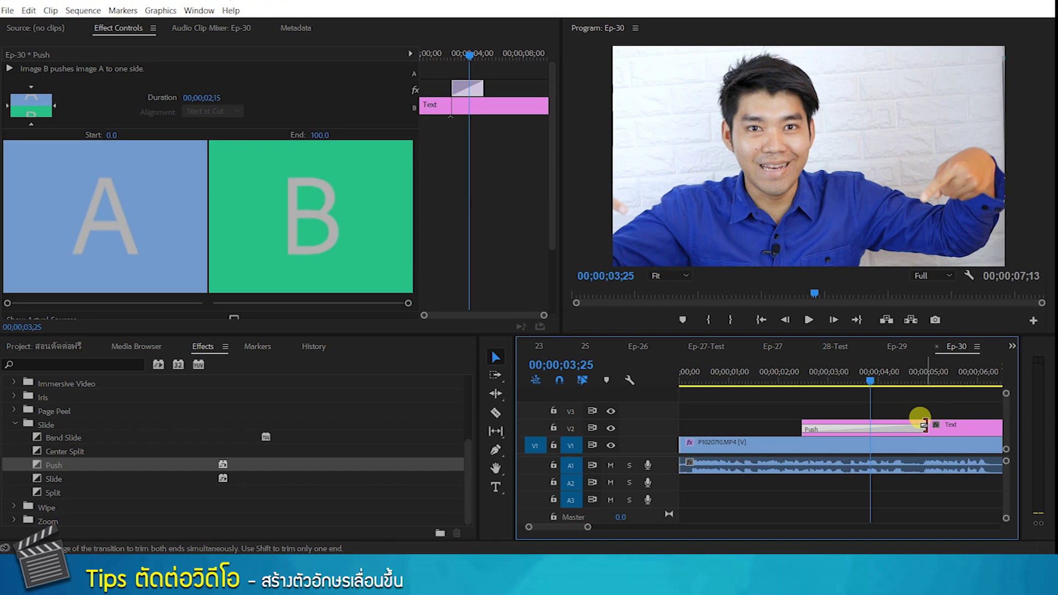
{"action": "left_click_drag", "start_coordinate": [924, 424], "coordinate": [836, 425]}
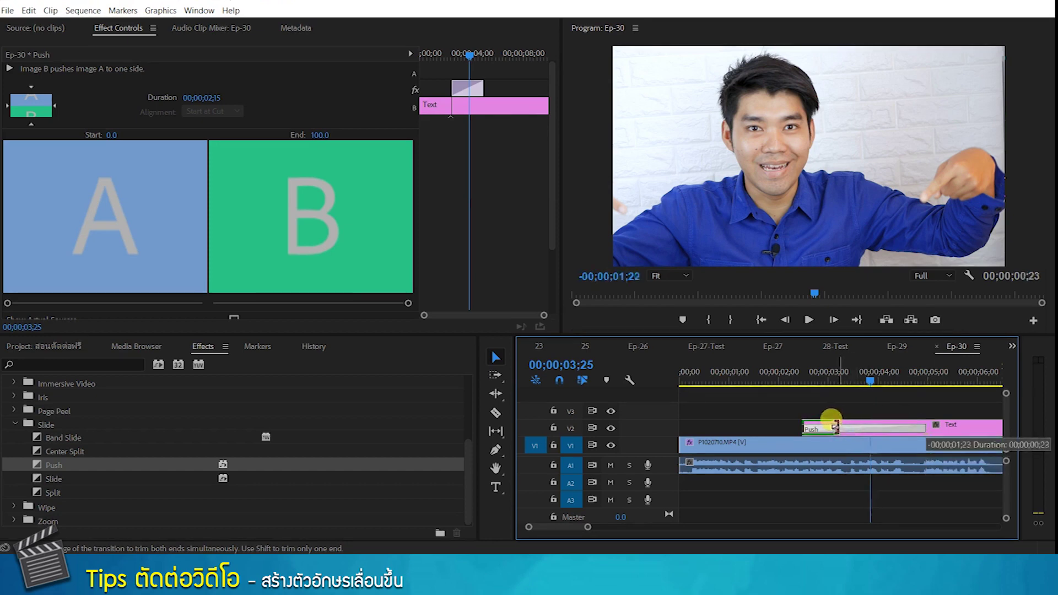
{"action": "left_click", "coordinate": [782, 385]}
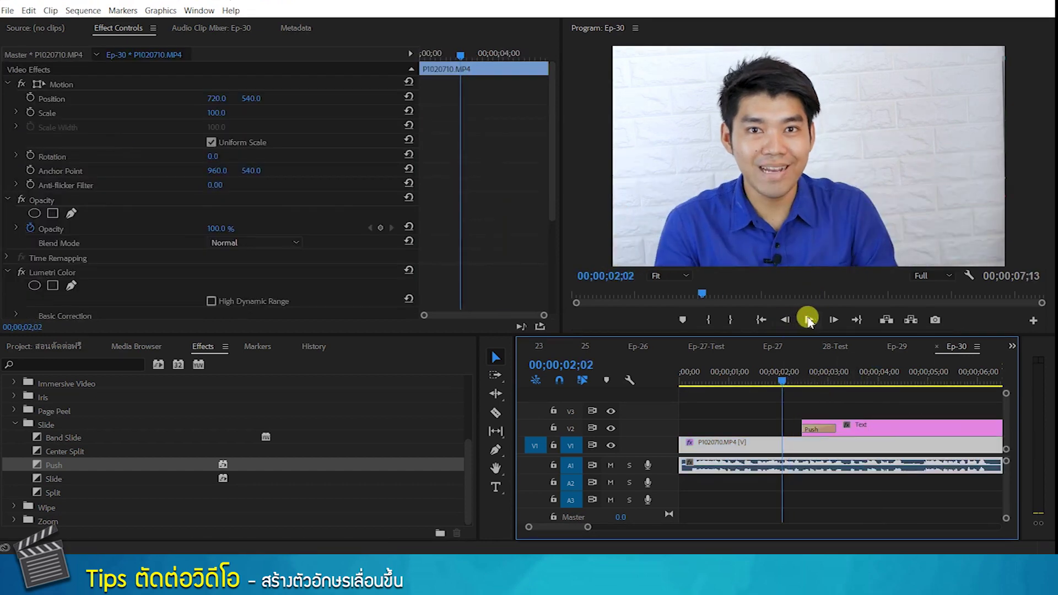
Preview the shortened transition and scrub to find an earlier start point for the title
{"action": "left_click", "coordinate": [808, 319]}
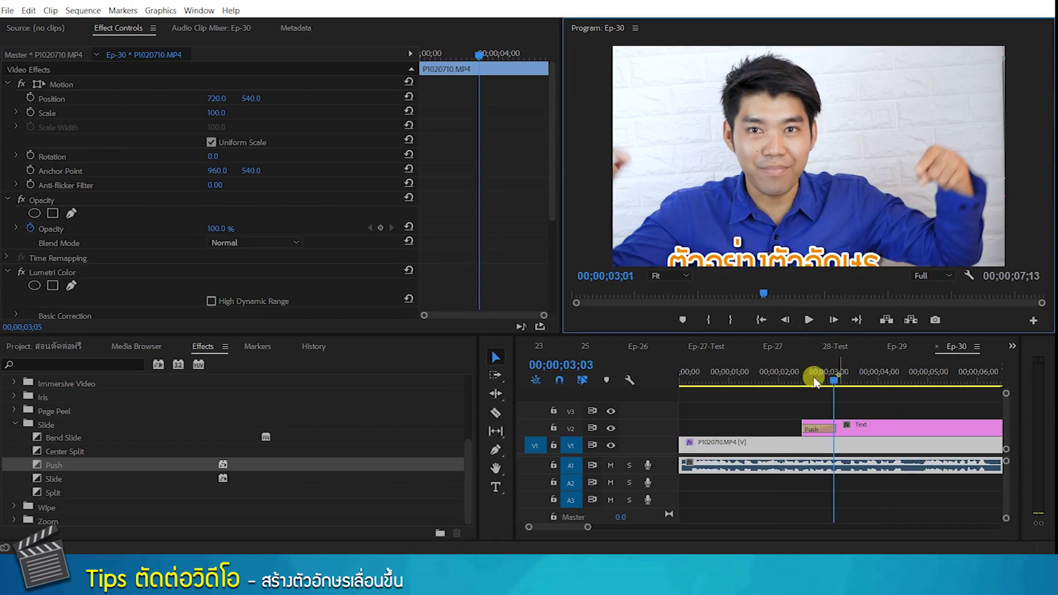
{"action": "left_click", "coordinate": [791, 380]}
{"action": "left_click", "coordinate": [808, 319]}
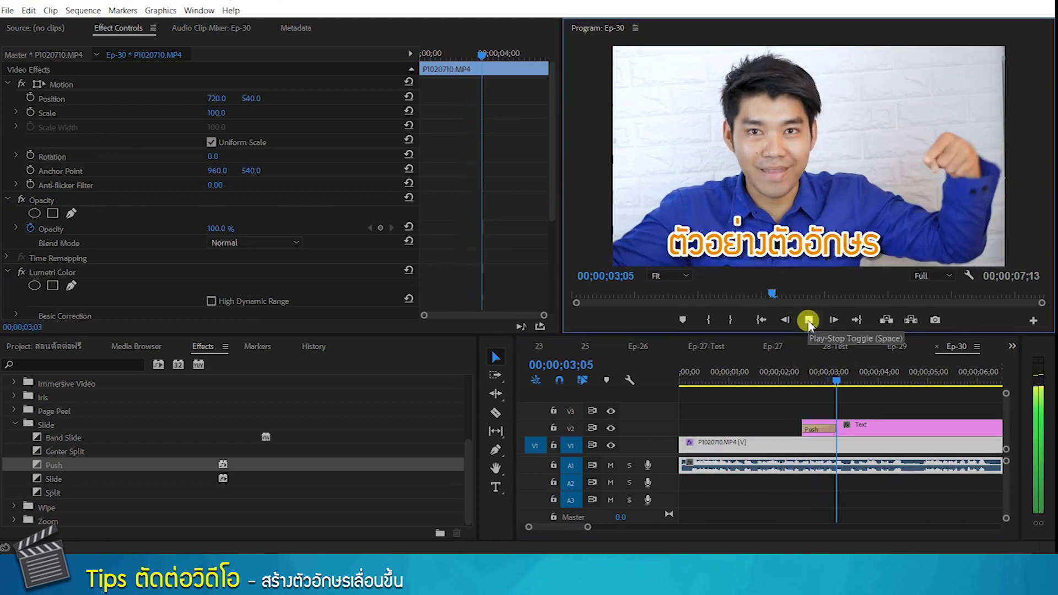
{"action": "left_click", "coordinate": [808, 319]}
{"action": "left_click", "coordinate": [770, 386]}
{"action": "left_click_drag", "start_coordinate": [770, 389], "coordinate": [744, 392]}
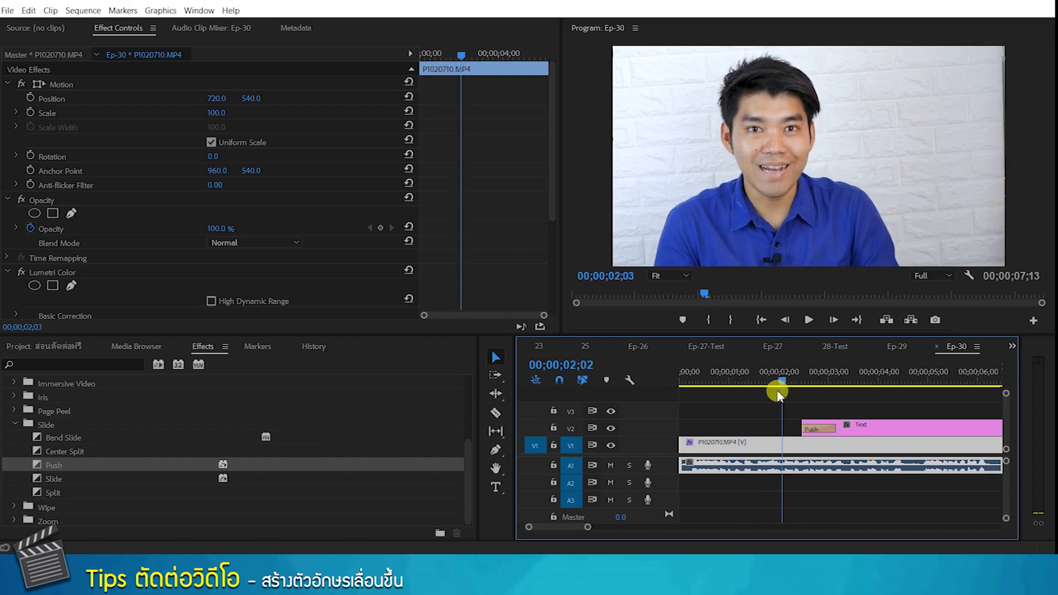
{"action": "left_click_drag", "start_coordinate": [744, 392], "coordinate": [763, 390]}
Move the V2 Text clip earlier to about 00;00;01;21, replay its entrance, and zoom out the timeline
{"action": "left_click", "coordinate": [903, 435]}
{"action": "left_click_drag", "start_coordinate": [904, 436], "coordinate": [865, 434]}
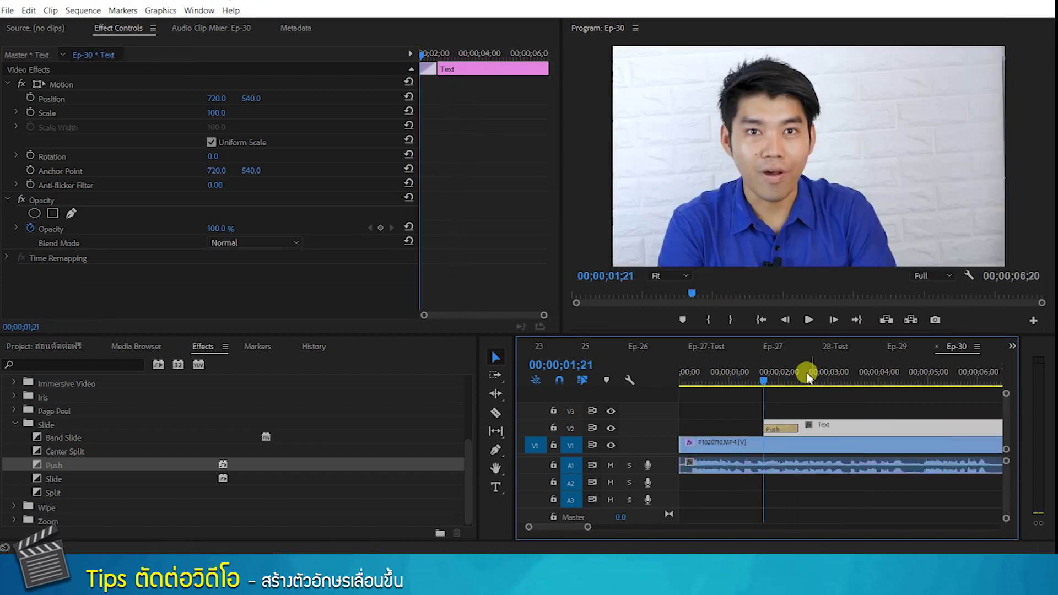
{"action": "left_click_drag", "start_coordinate": [808, 375], "coordinate": [745, 380]}
{"action": "left_click", "coordinate": [809, 321]}
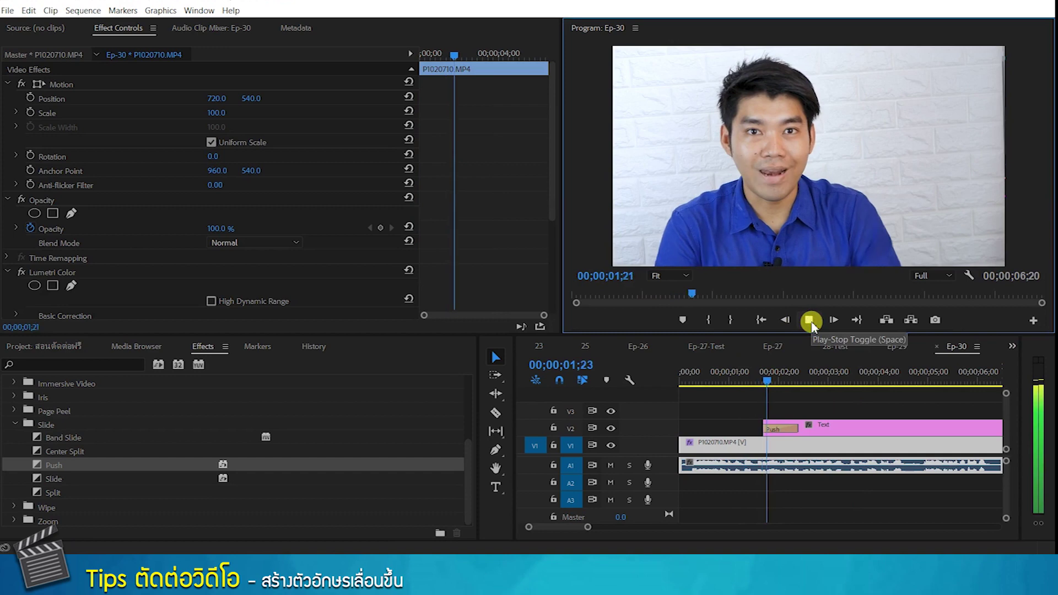
{"action": "left_click_drag", "start_coordinate": [807, 380], "coordinate": [759, 378]}
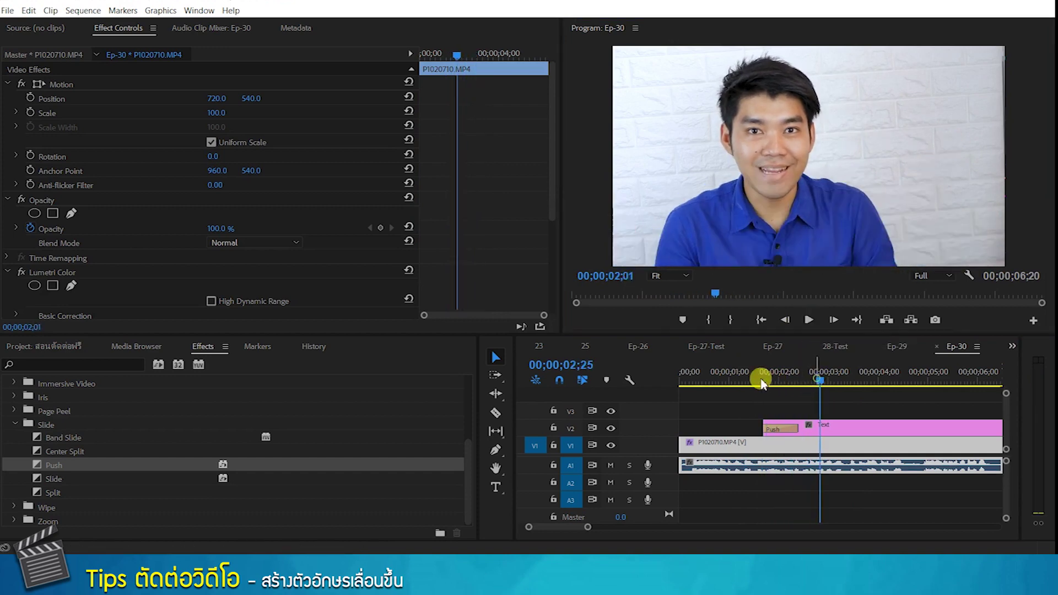
{"action": "left_click", "coordinate": [810, 321]}
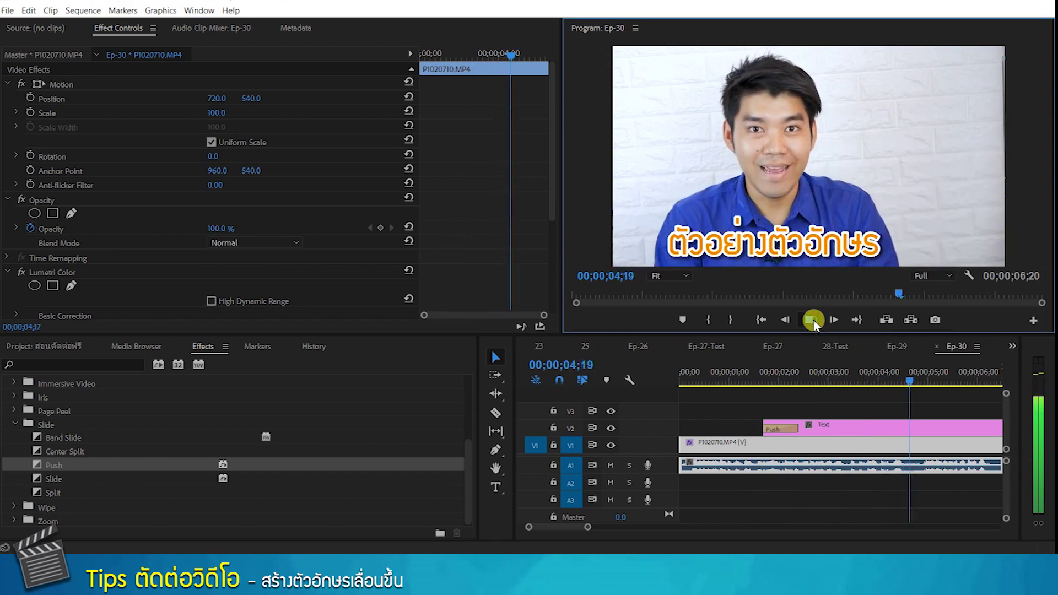
{"action": "left_click", "coordinate": [810, 320]}
{"action": "left_click", "coordinate": [588, 528]}
{"action": "key", "text": "minus"}
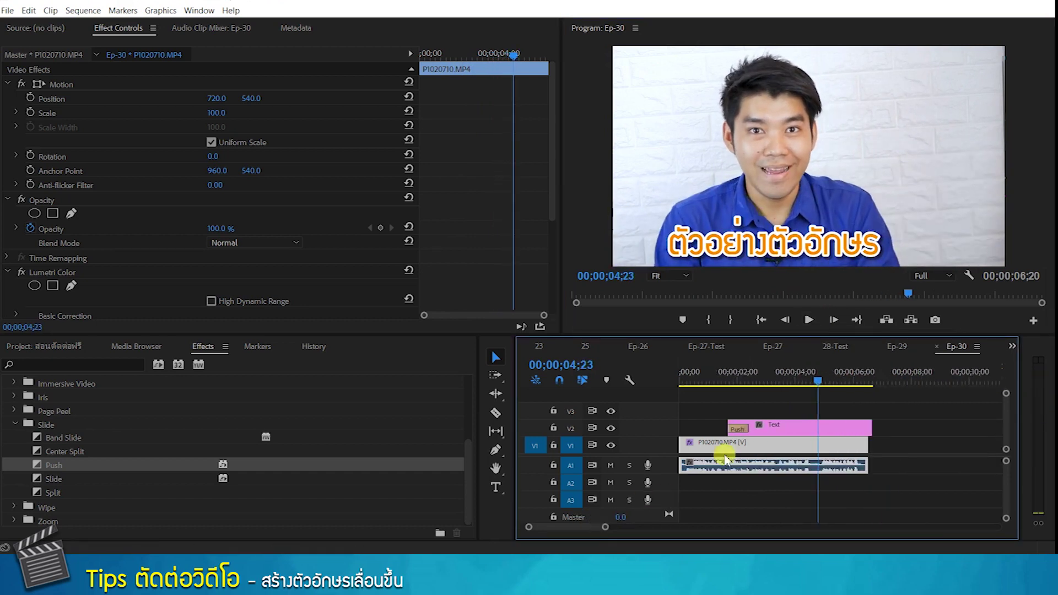
Trim the Text title so it ends at 00;00;05;05
{"action": "left_click", "coordinate": [805, 315]}
{"action": "left_click", "coordinate": [809, 318]}
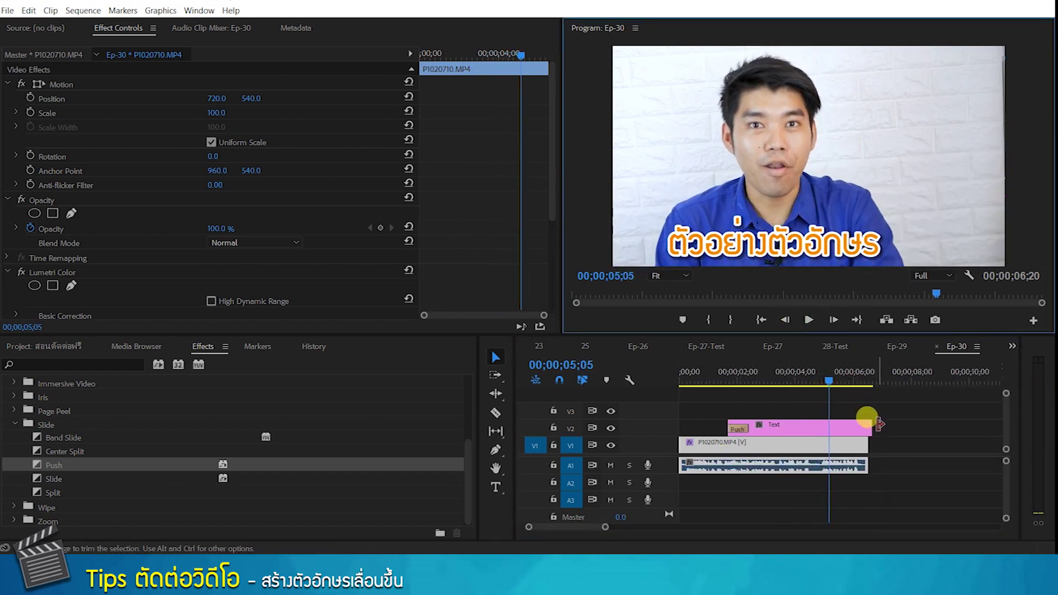
{"action": "left_click_drag", "start_coordinate": [847, 425], "coordinate": [828, 424]}
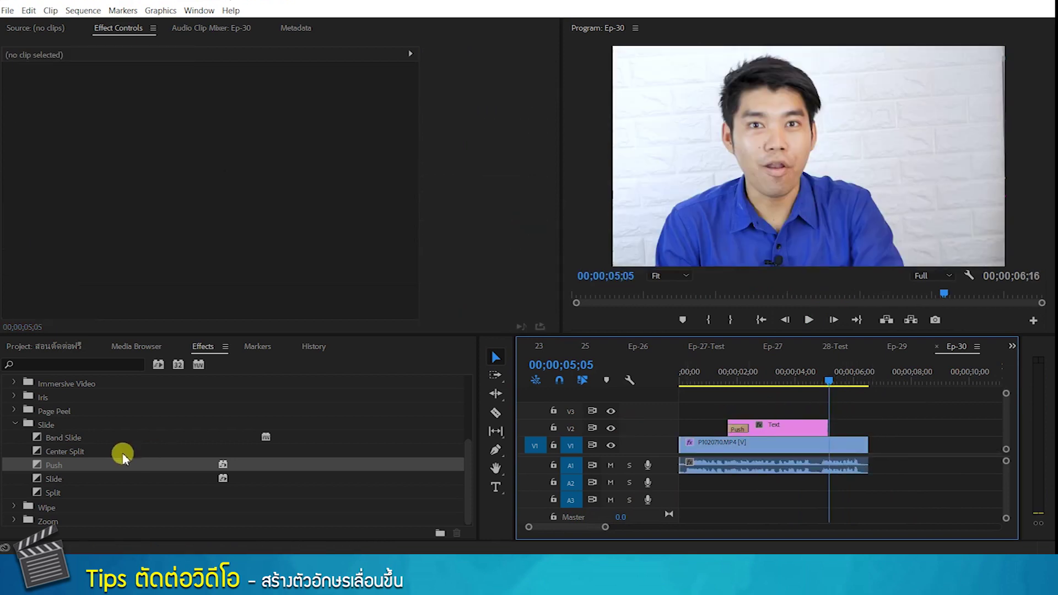
Add a Push transition to the title's end and change its push direction
{"action": "mouse_move", "coordinate": [131, 462]}
{"action": "left_mouse_down"}
{"action": "mouse_move", "coordinate": [770, 423]}
{"action": "mouse_move", "coordinate": [821, 432]}
{"action": "left_mouse_up"}
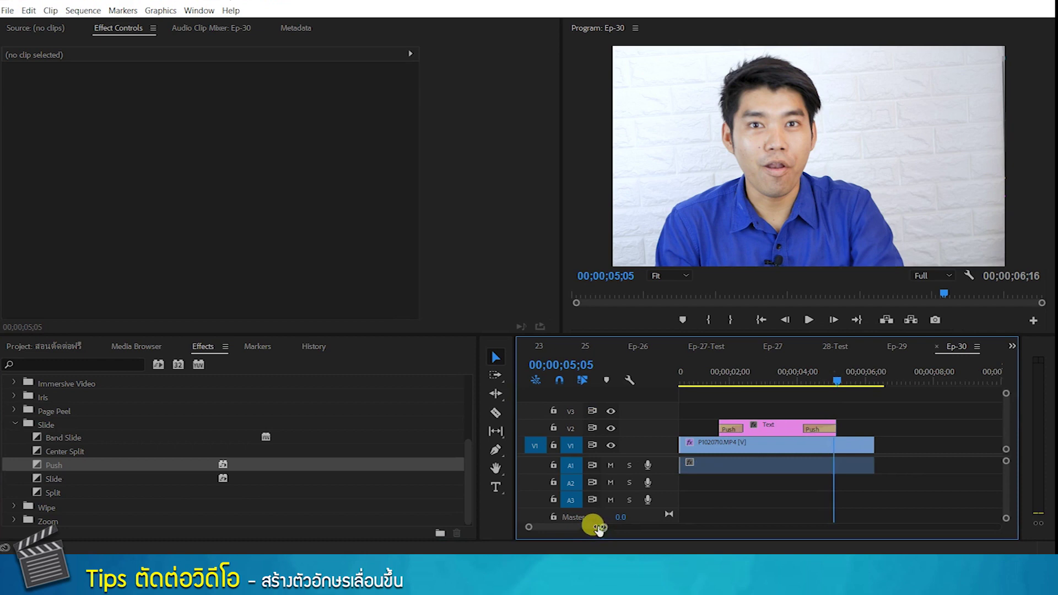
{"action": "left_click_drag", "start_coordinate": [605, 532], "coordinate": [585, 527]}
{"action": "left_click", "coordinate": [814, 430]}
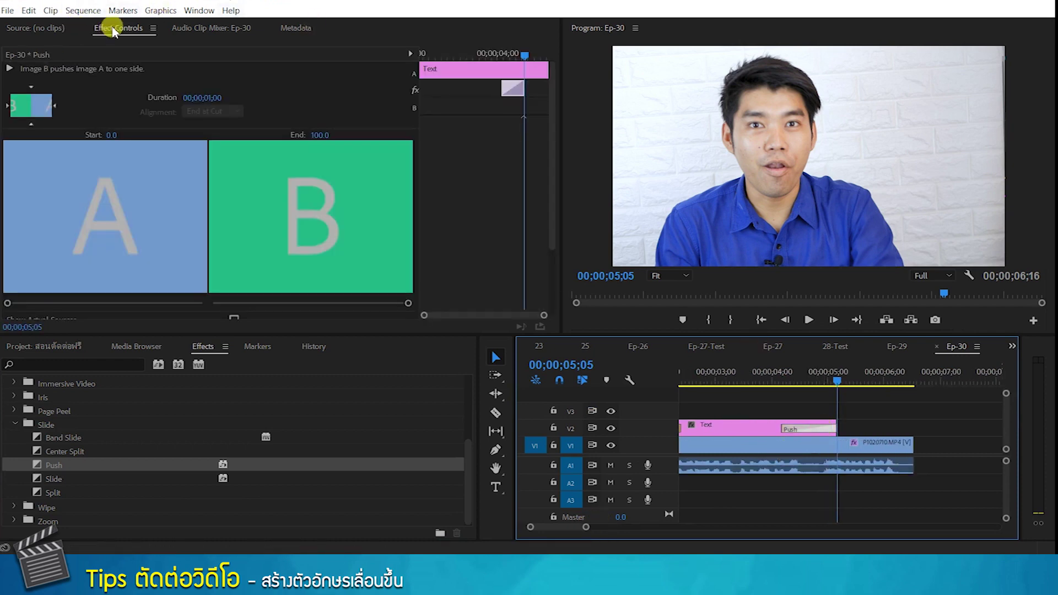
{"action": "left_click", "coordinate": [28, 85]}
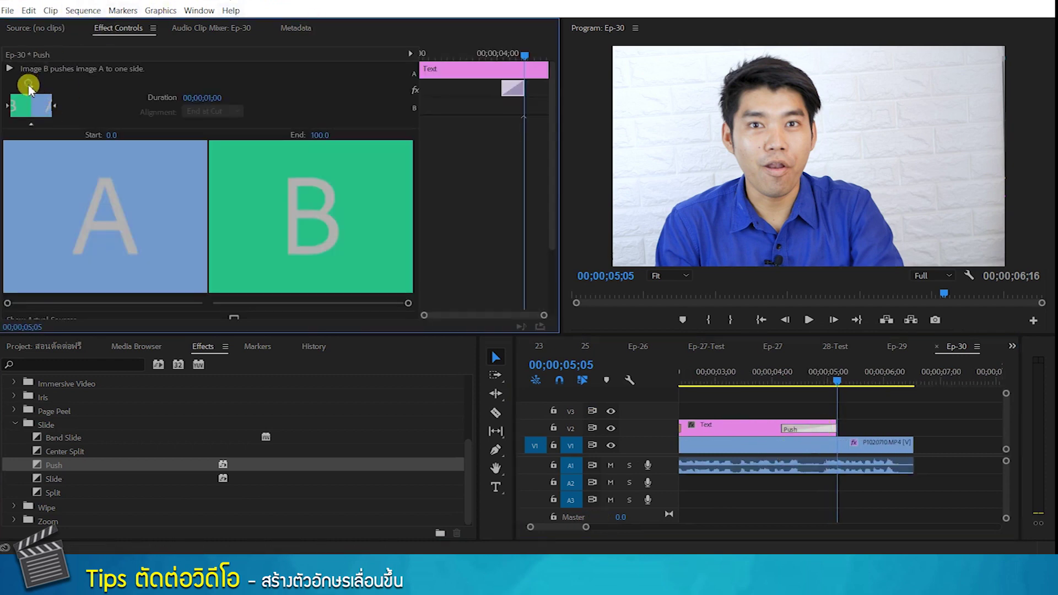
{"action": "left_click", "coordinate": [29, 86]}
{"action": "mouse_move", "coordinate": [841, 380]}
{"action": "left_mouse_down"}
{"action": "mouse_move", "coordinate": [799, 389]}
{"action": "mouse_move", "coordinate": [814, 385]}
{"action": "left_mouse_up"}
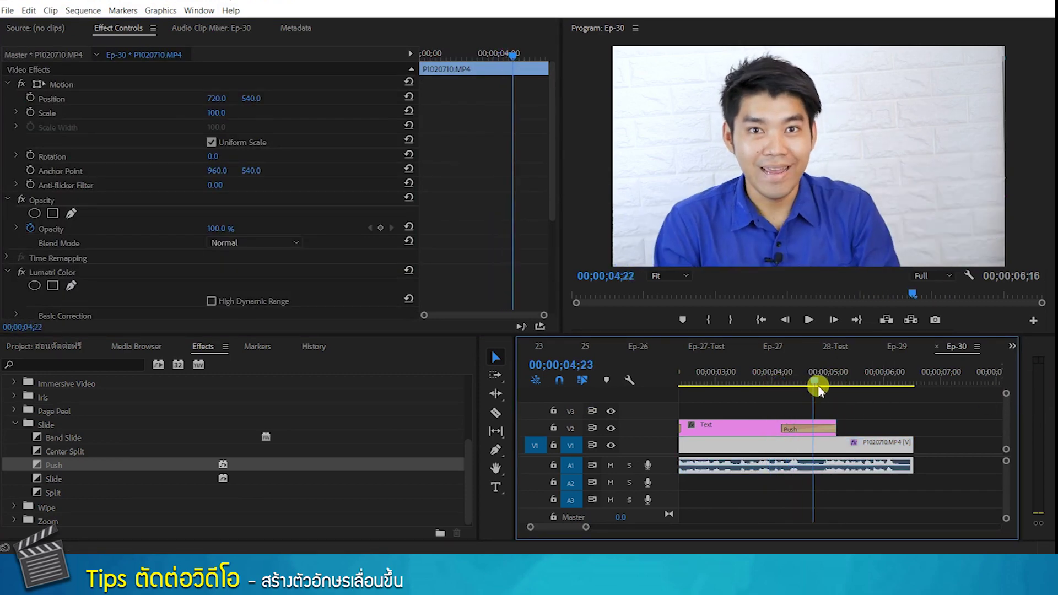
Trim the ending Push transition to 00;00;00;22 and play the whole sequence from the start
{"action": "left_click_drag", "start_coordinate": [785, 427], "coordinate": [801, 427]}
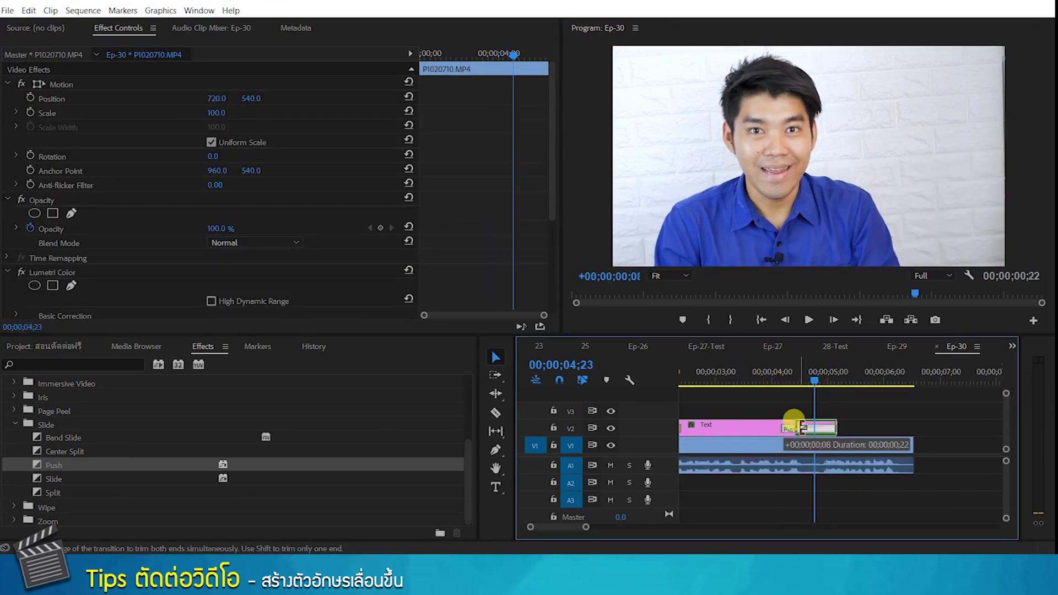
{"action": "key", "text": "backslash"}
{"action": "key", "text": "Home"}
{"action": "key", "text": "space"}
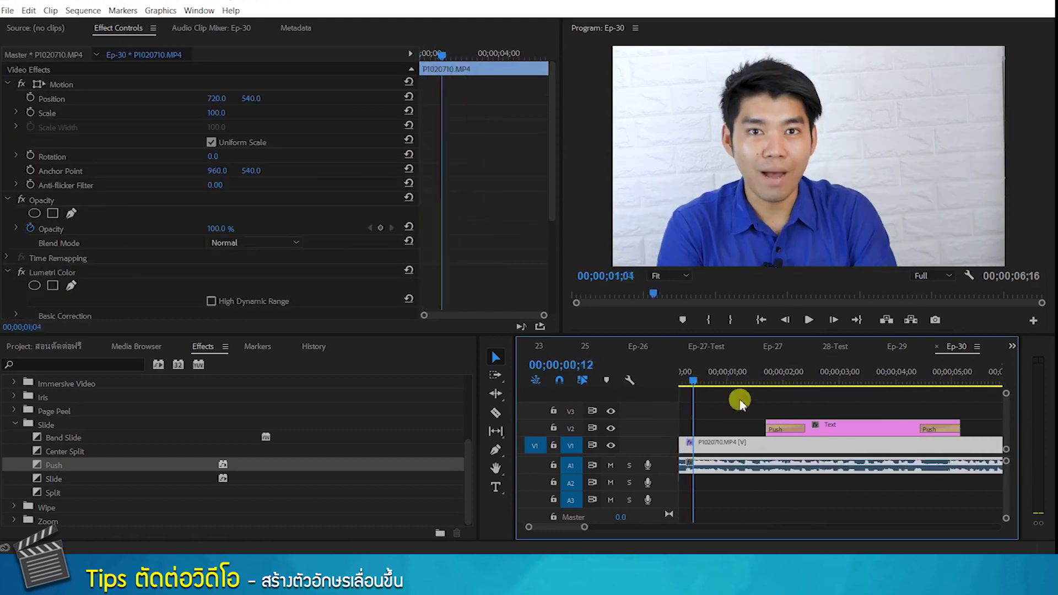
{"action": "left_click", "coordinate": [808, 319]}
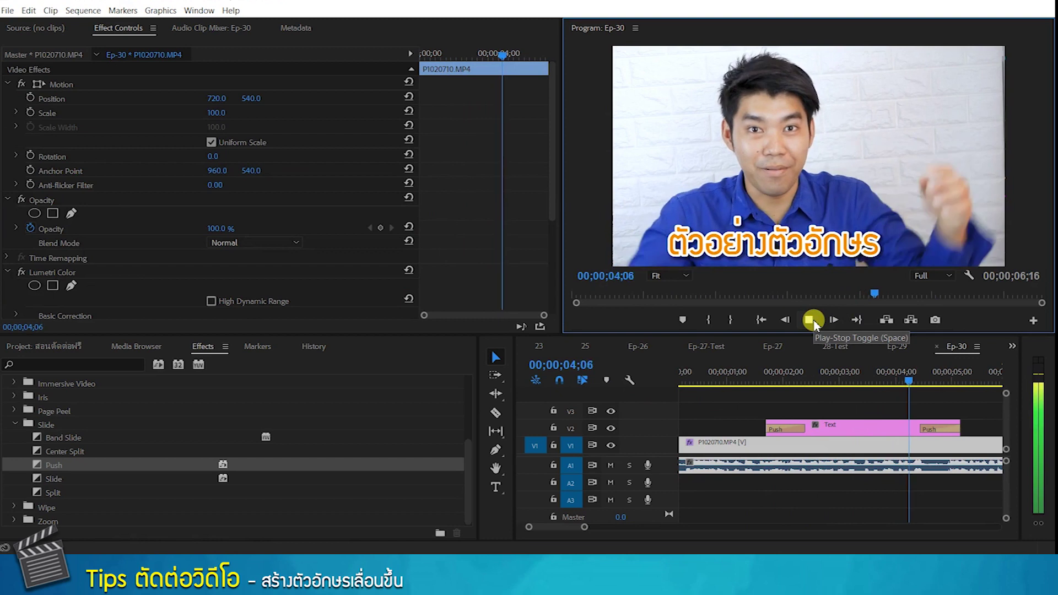
{"action": "left_click", "coordinate": [809, 319]}
{"action": "left_click_drag", "start_coordinate": [585, 526], "coordinate": [611, 526]}
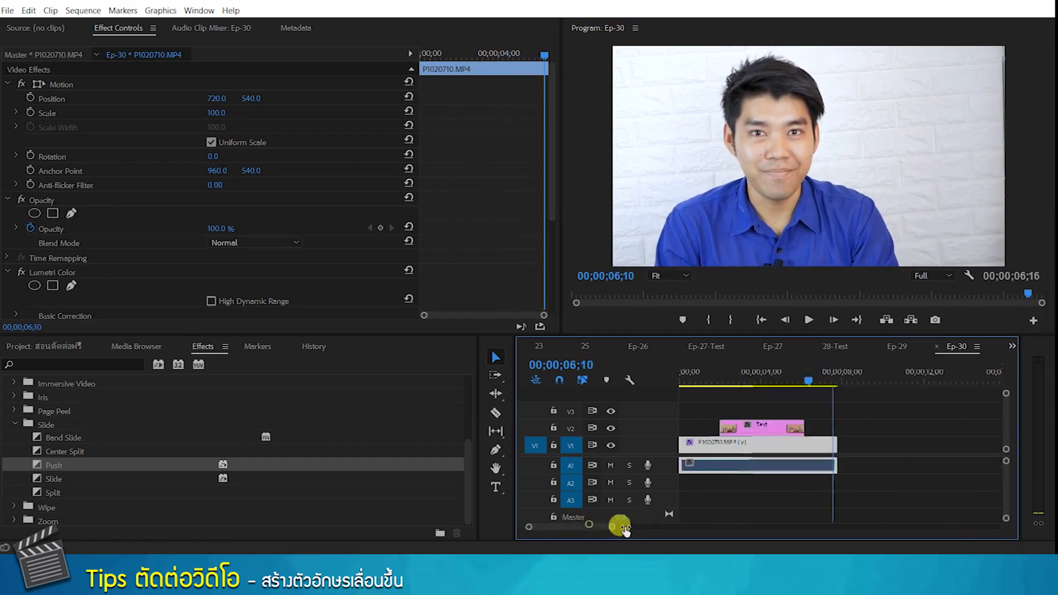
{"action": "left_click_drag", "start_coordinate": [843, 371], "coordinate": [614, 400]}
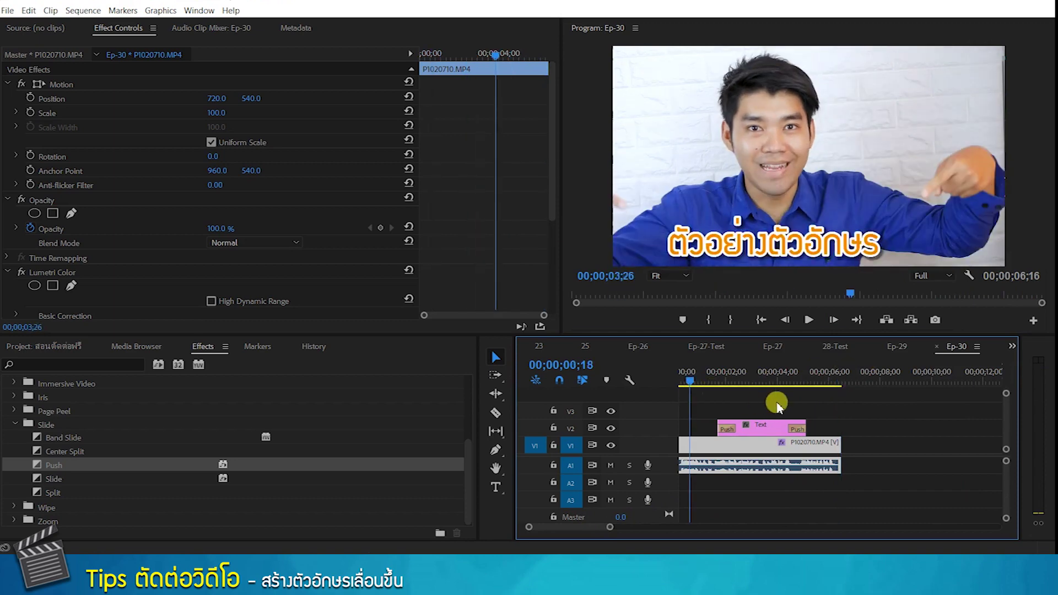
{"action": "left_click_drag", "start_coordinate": [613, 400], "coordinate": [727, 392]}
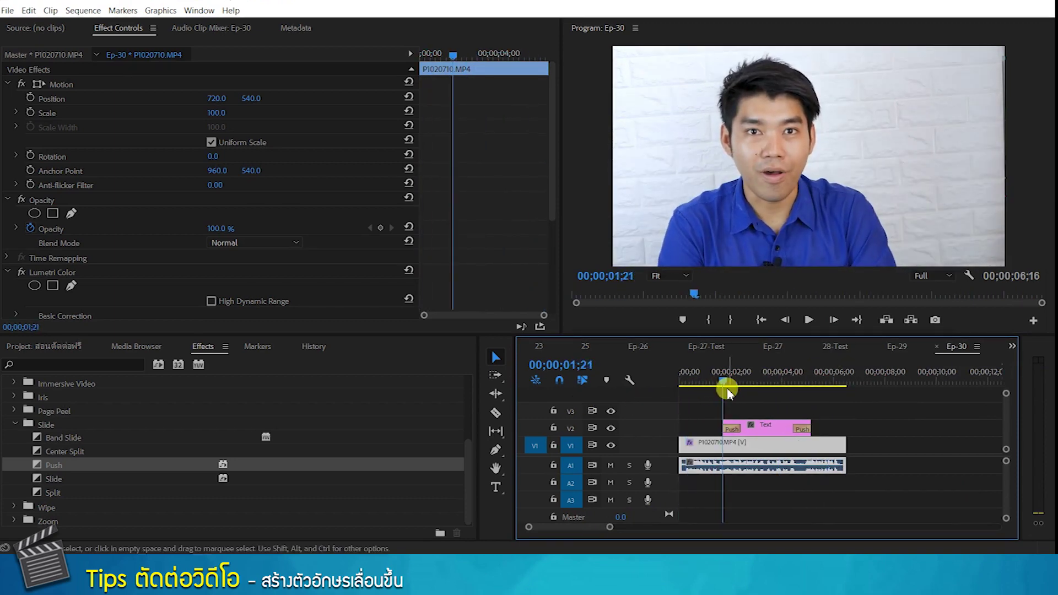